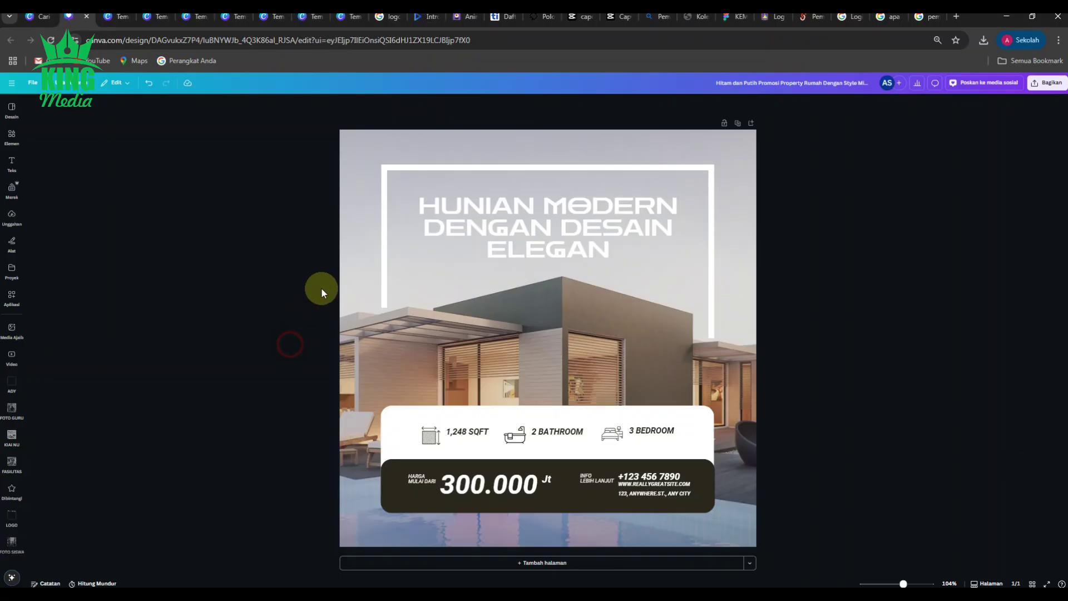
Replace the page's house background photo with the classroom photo from the FASILITAS folder, set as the page background.
left_click(347, 298)
key("Delete")
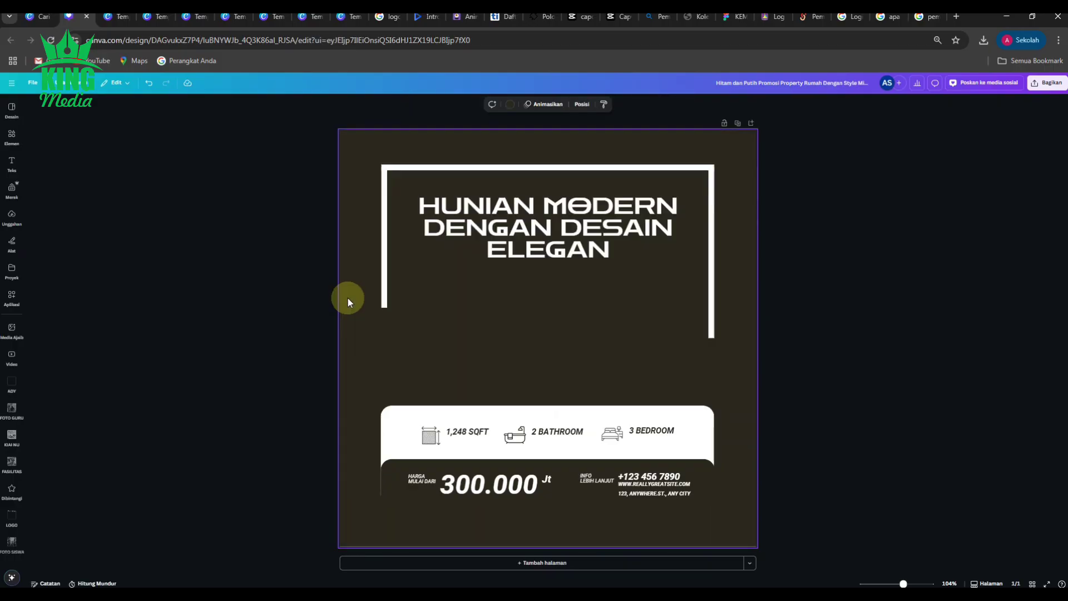
left_click(14, 455)
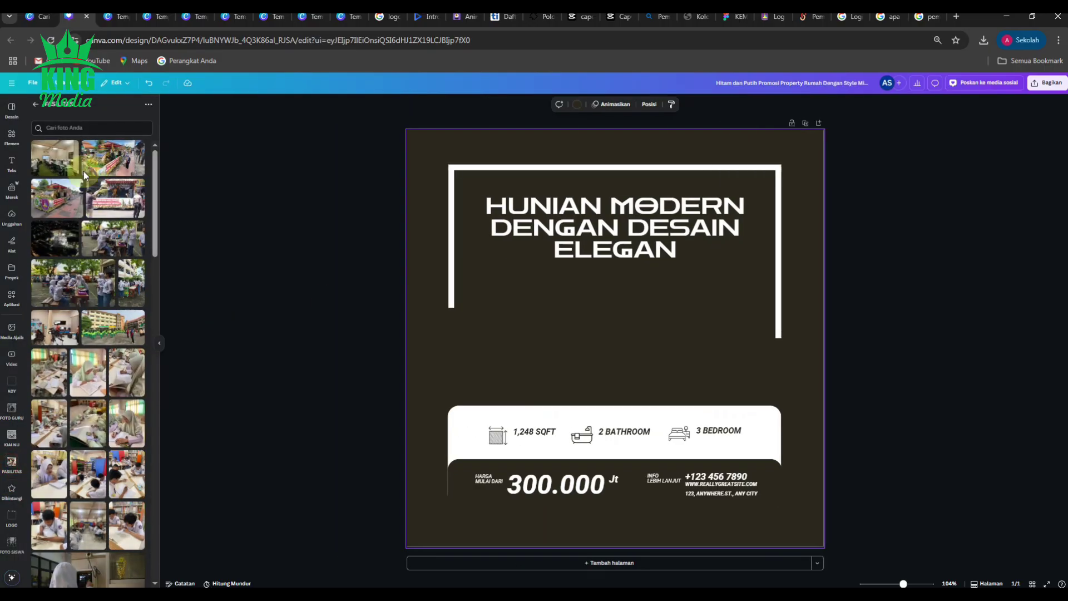
left_click(55, 158)
right_click(658, 364)
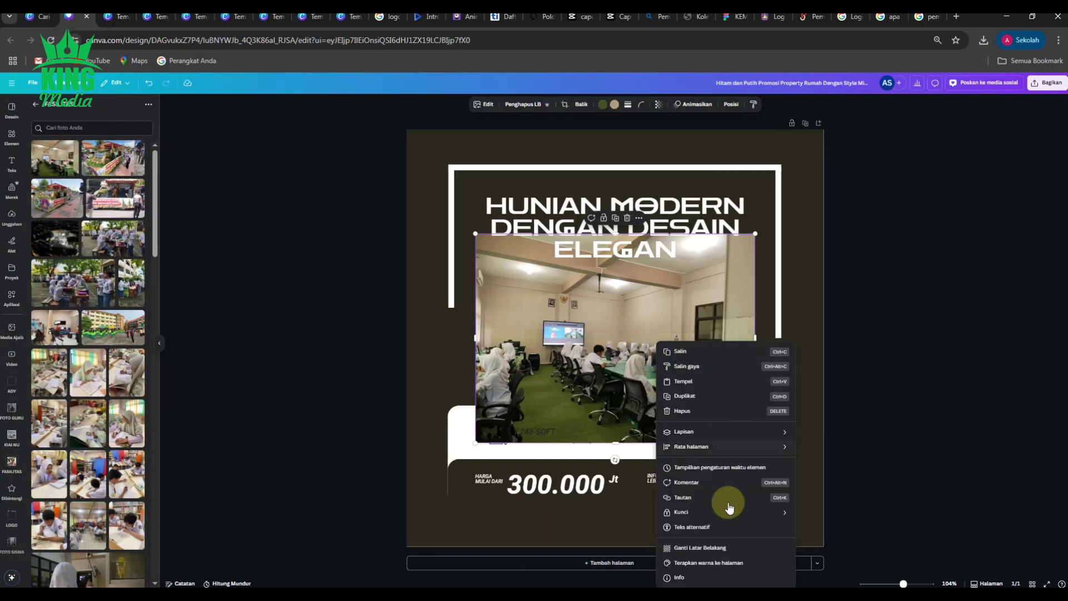
left_click(700, 548)
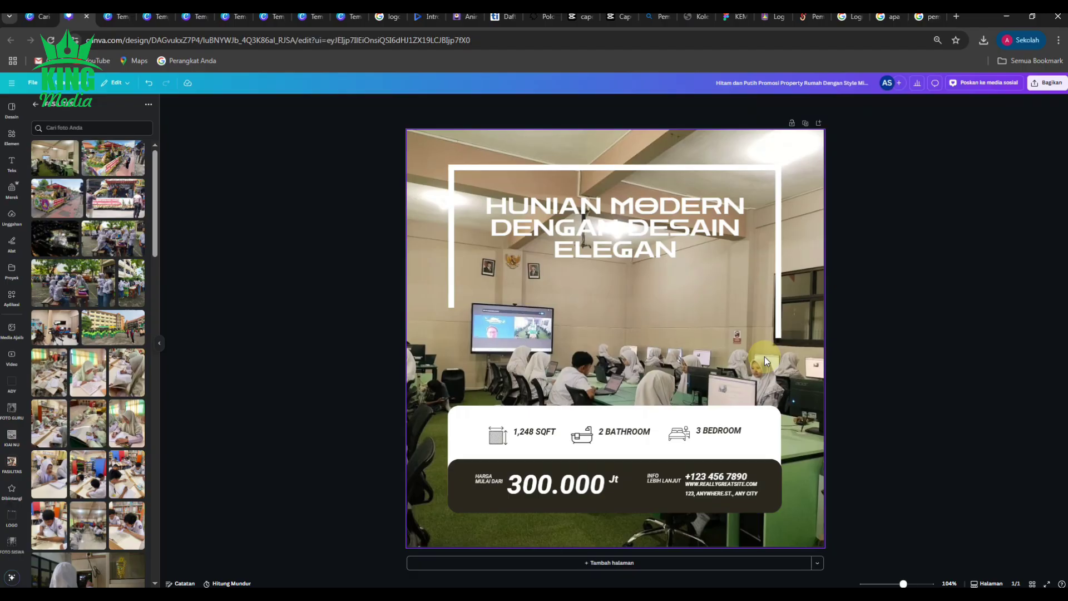
Shift the classroom background photo slightly left within its crop frame.
double_click(786, 374)
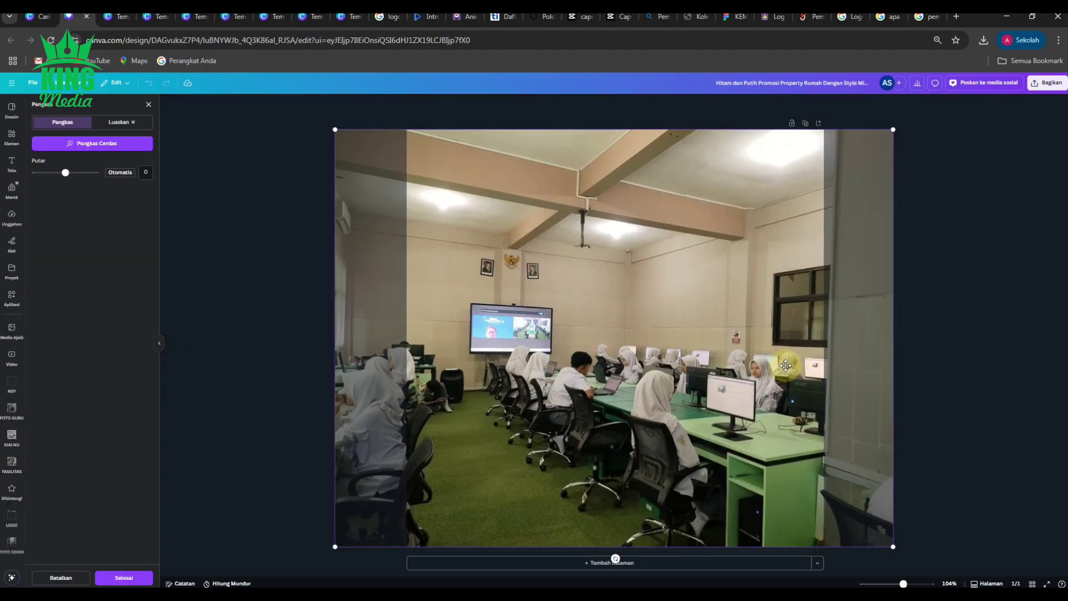
mouse_move(786, 373)
left_mouse_down()
mouse_move(761, 370)
mouse_move(777, 370)
left_mouse_up()
left_click(969, 374)
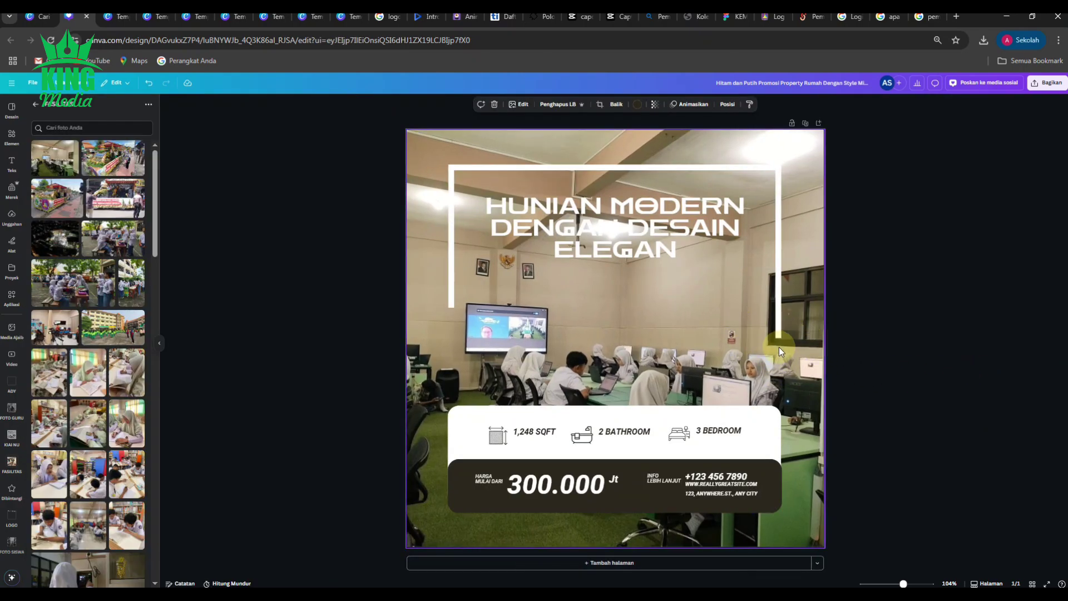
left_click(327, 290)
left_click(455, 282)
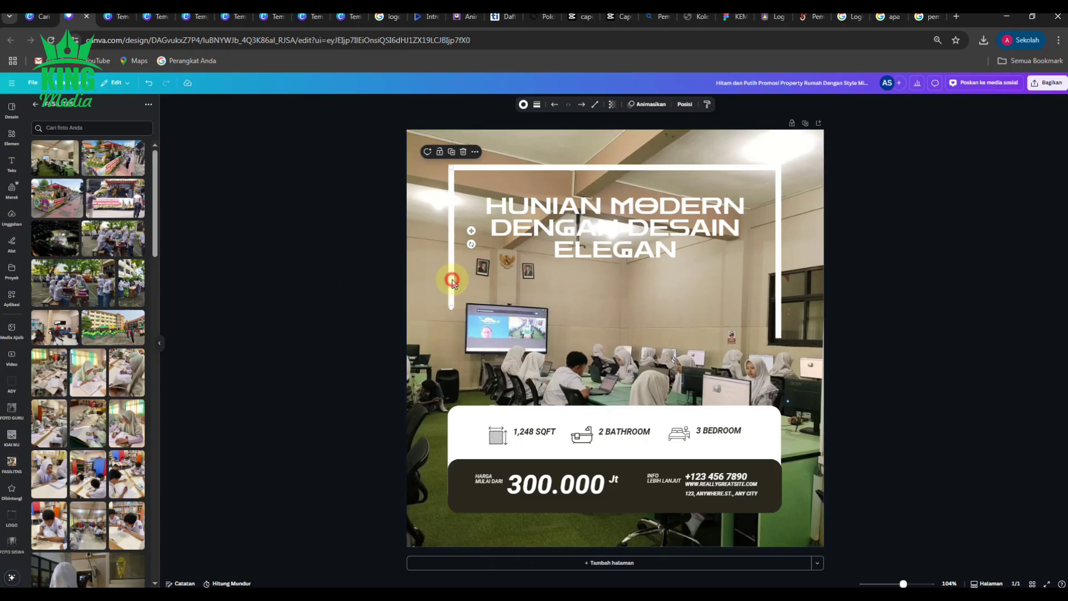
left_click(350, 289)
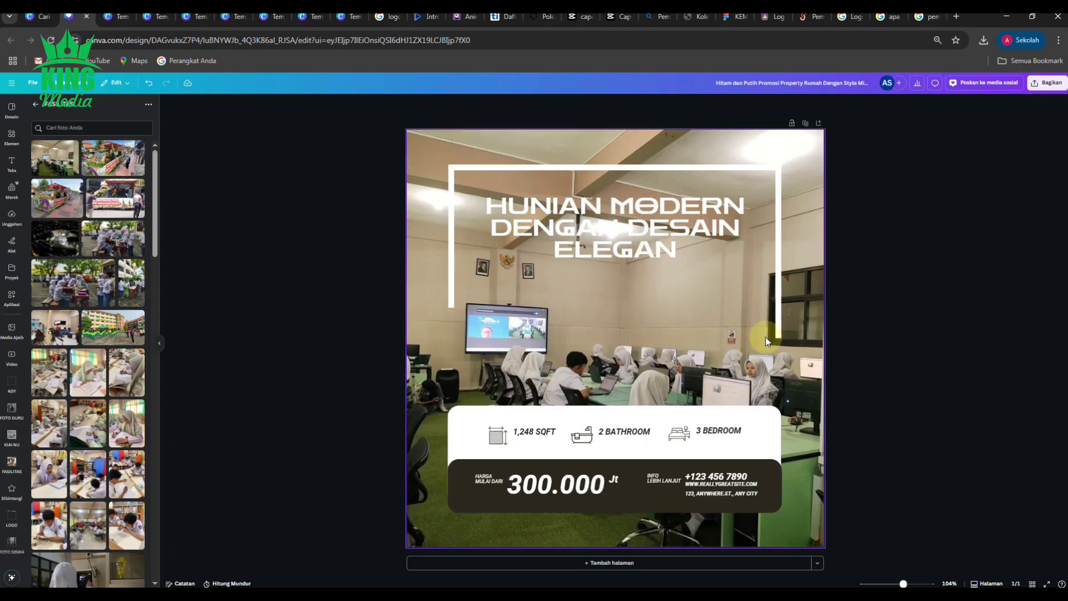
Enlarge the classroom background photo slightly within its crop frame, extending it up and to the left.
double_click(791, 372)
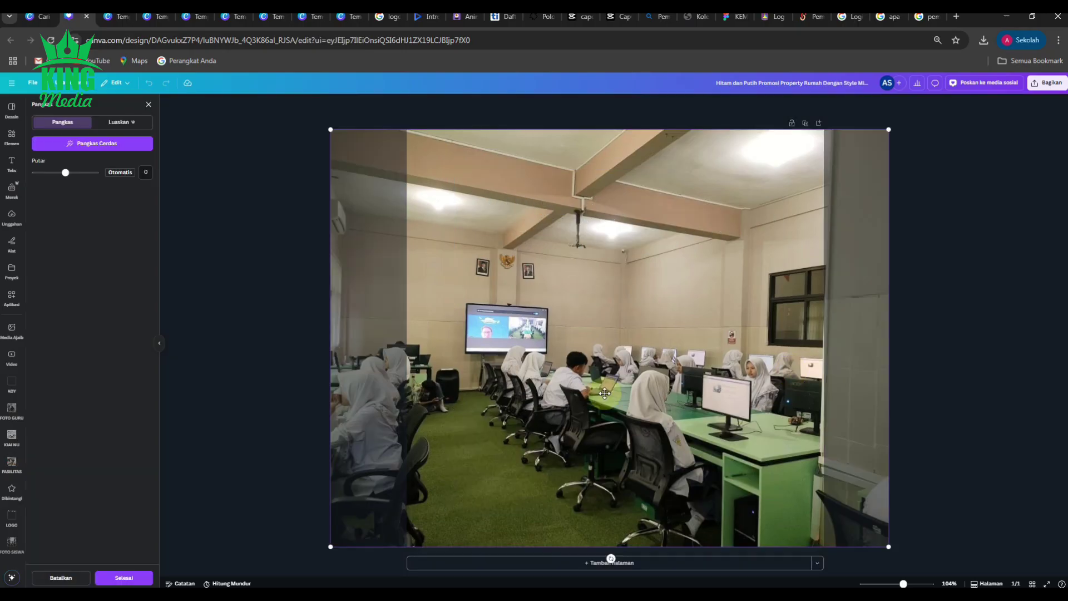
left_click_drag(331, 131, 308, 115)
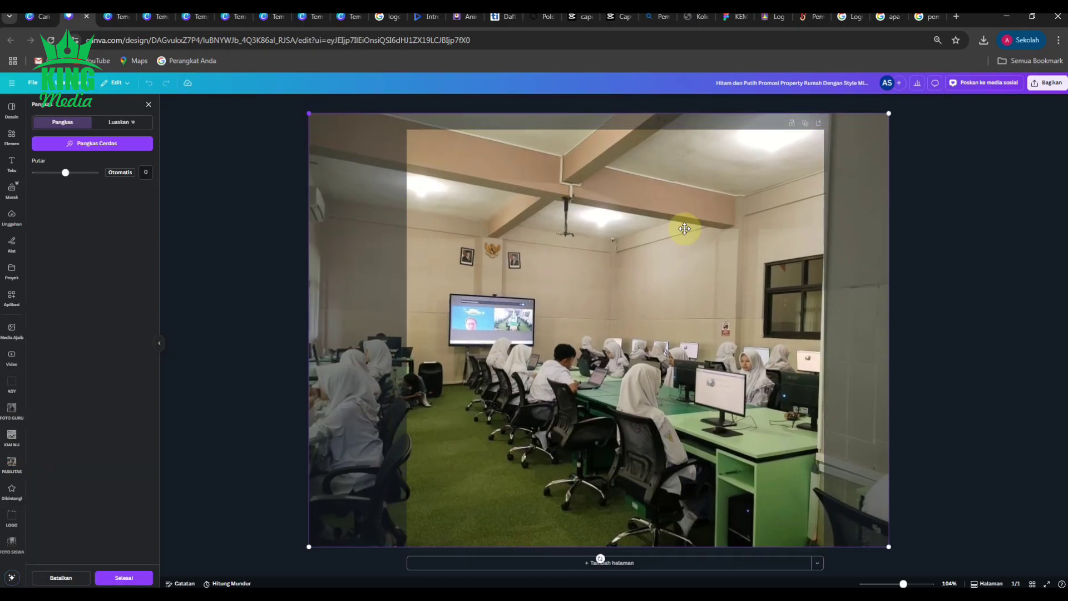
left_click(961, 333)
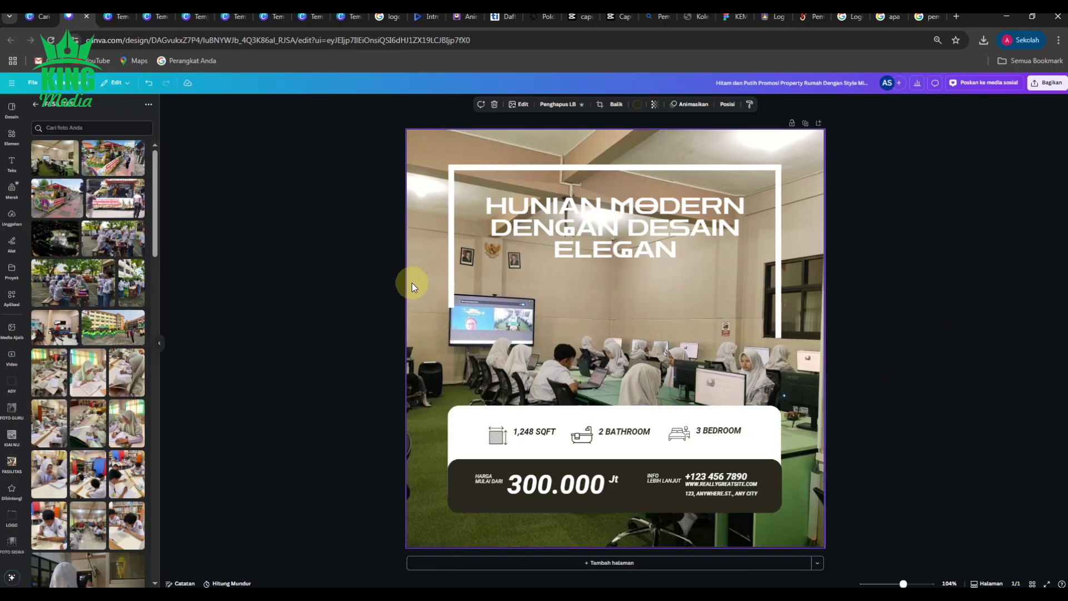
Shorten the frame's left vertical line to end at the TV's upper edge and lengthen its right vertical line slightly.
scroll(412, 282, "up", 5)
left_click(287, 303)
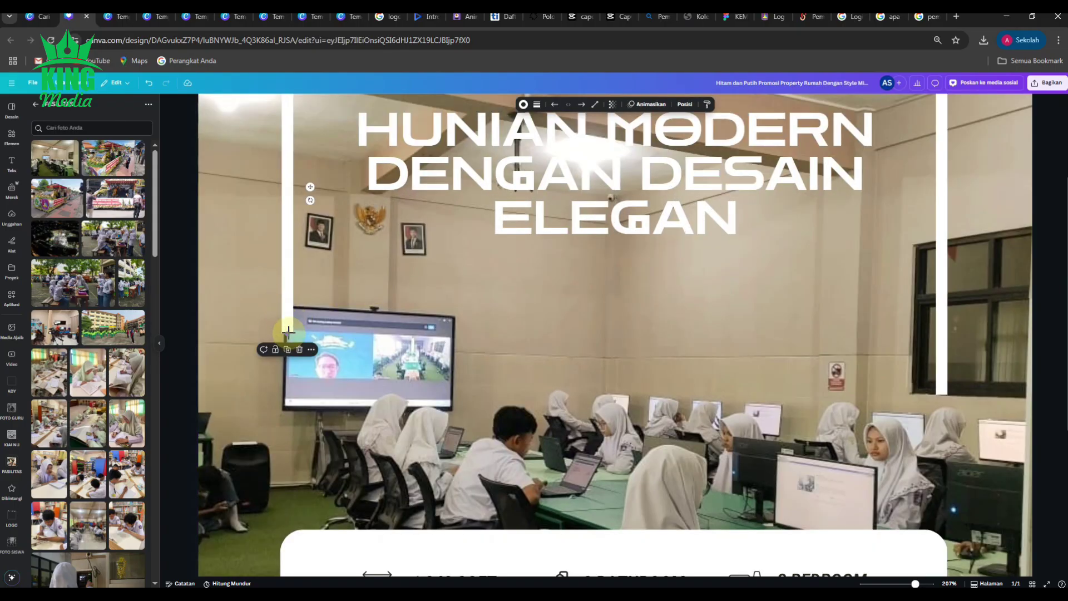
left_click_drag(288, 331, 288, 305)
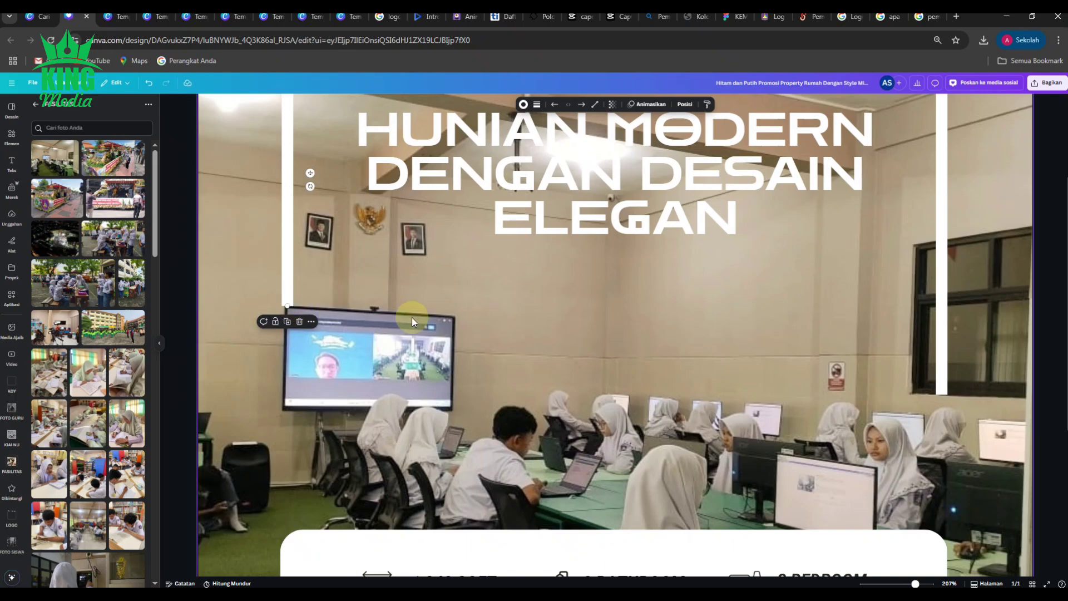
left_click(943, 393)
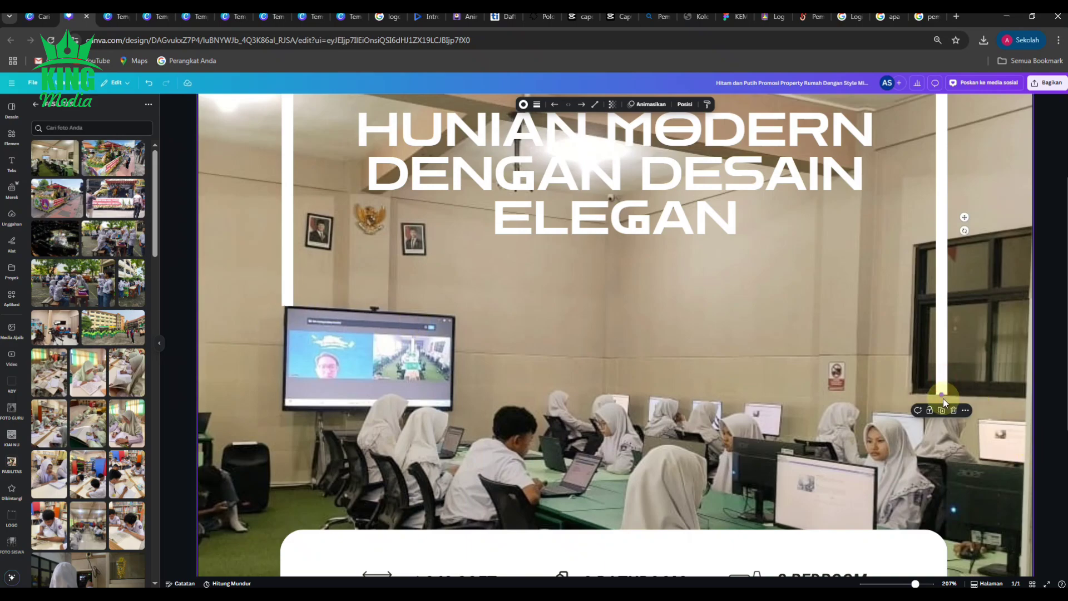
left_click_drag(943, 394, 942, 406)
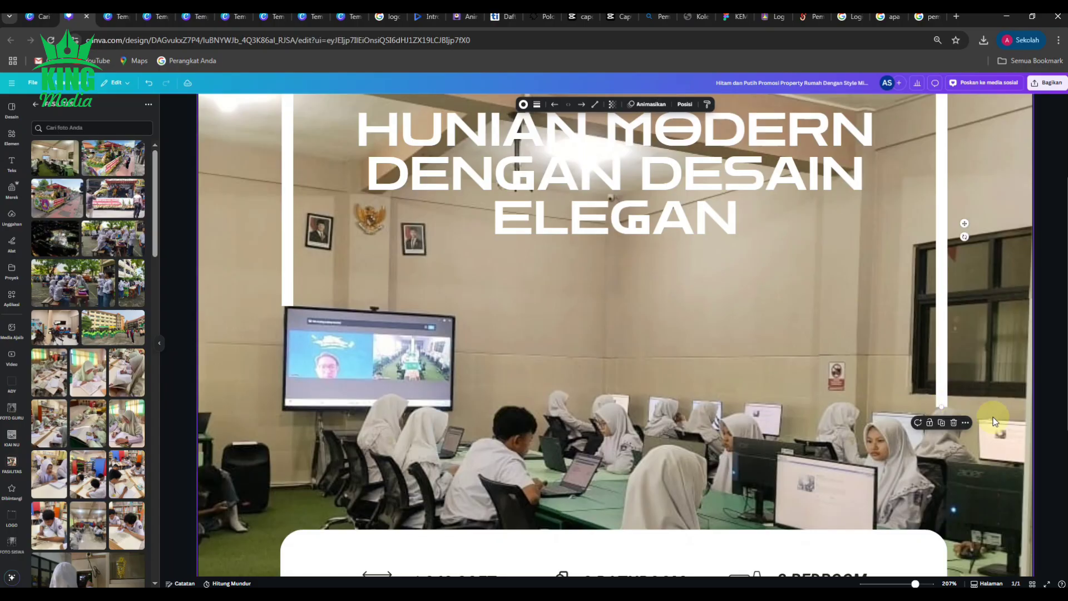
scroll(973, 363, "down", 5)
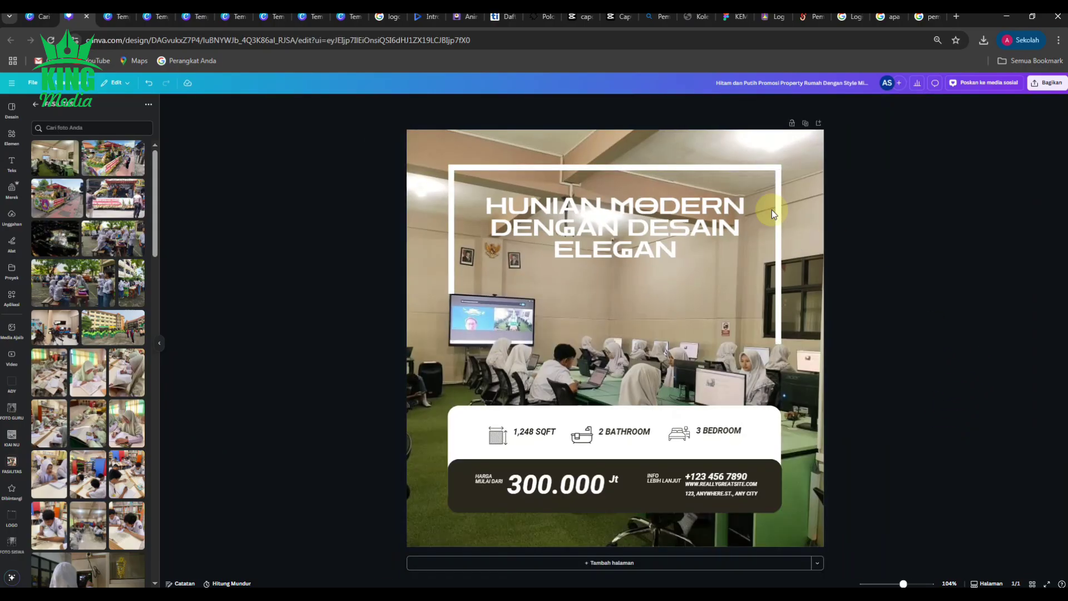
Try recolouring the white frame lines and the white info panel purple across the design, and undo the change.
left_click(610, 167)
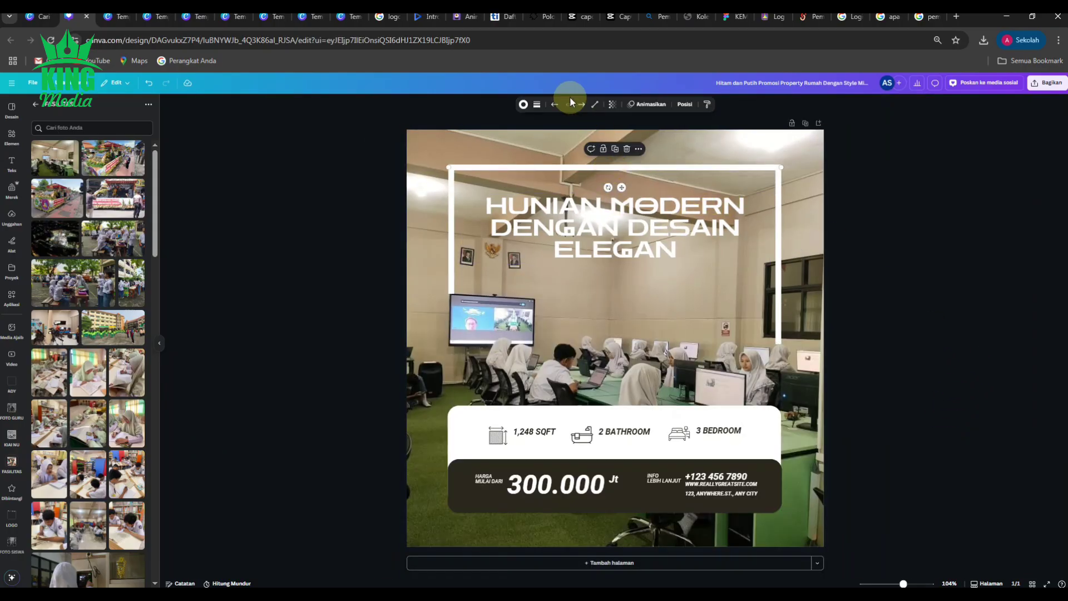
left_click(522, 104)
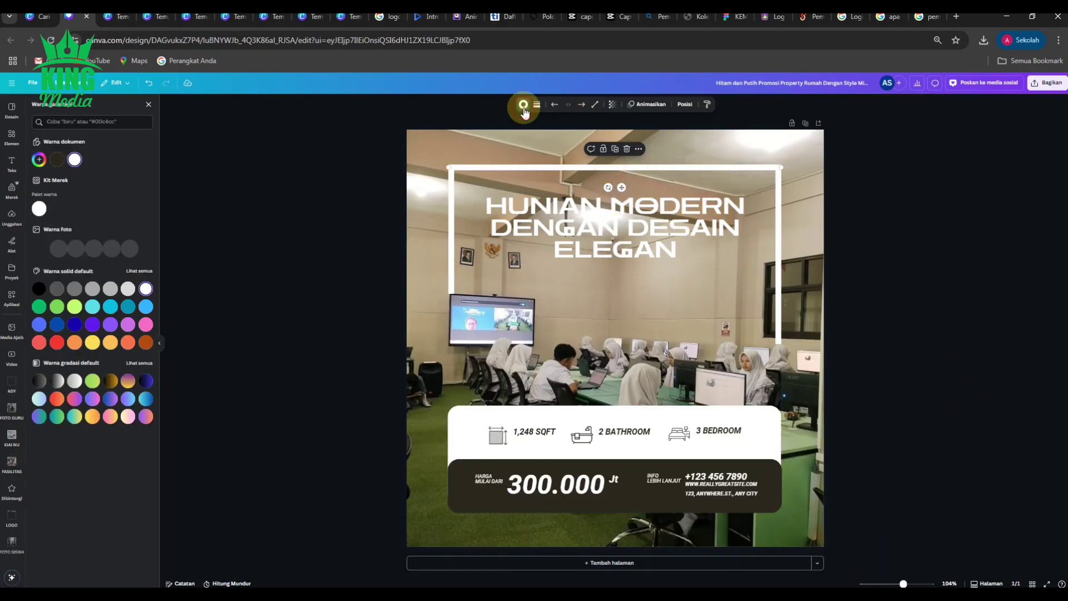
left_click(111, 323)
left_click(79, 579)
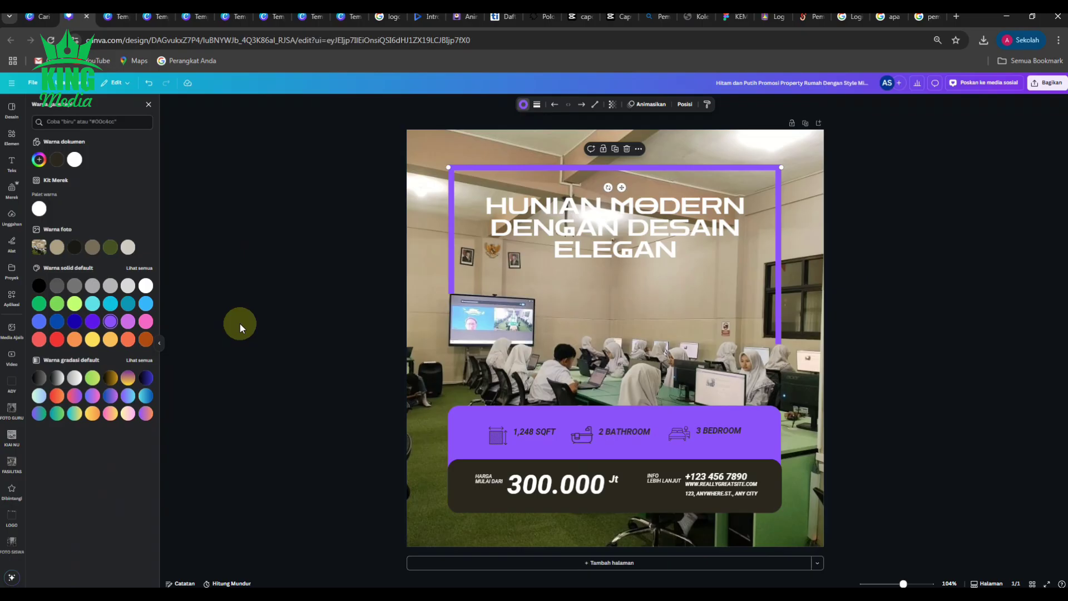
key("ctrl+z")
key("ctrl+z")
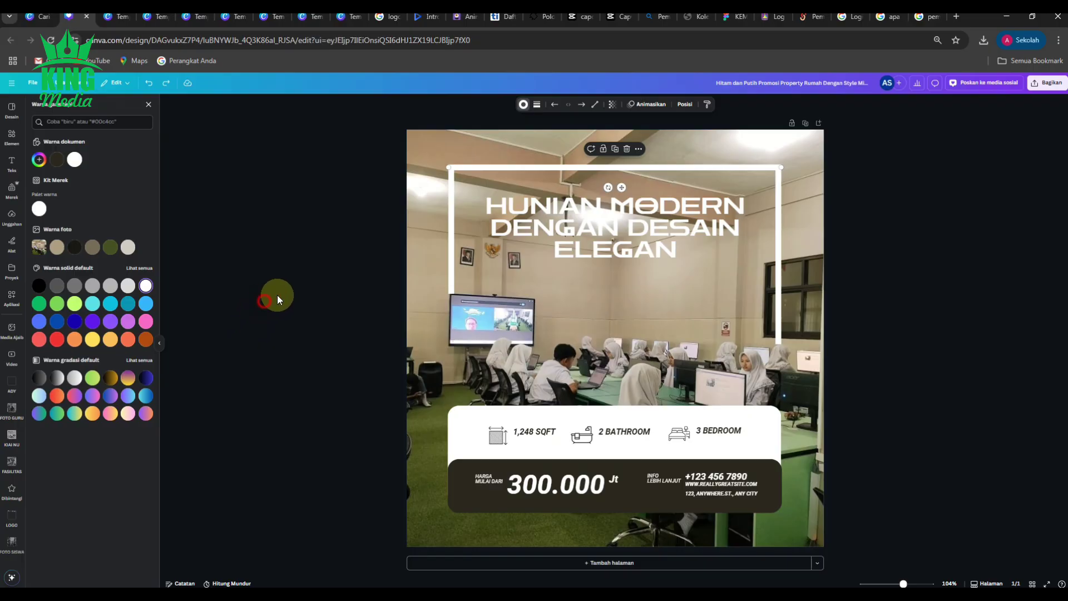
left_click(299, 279)
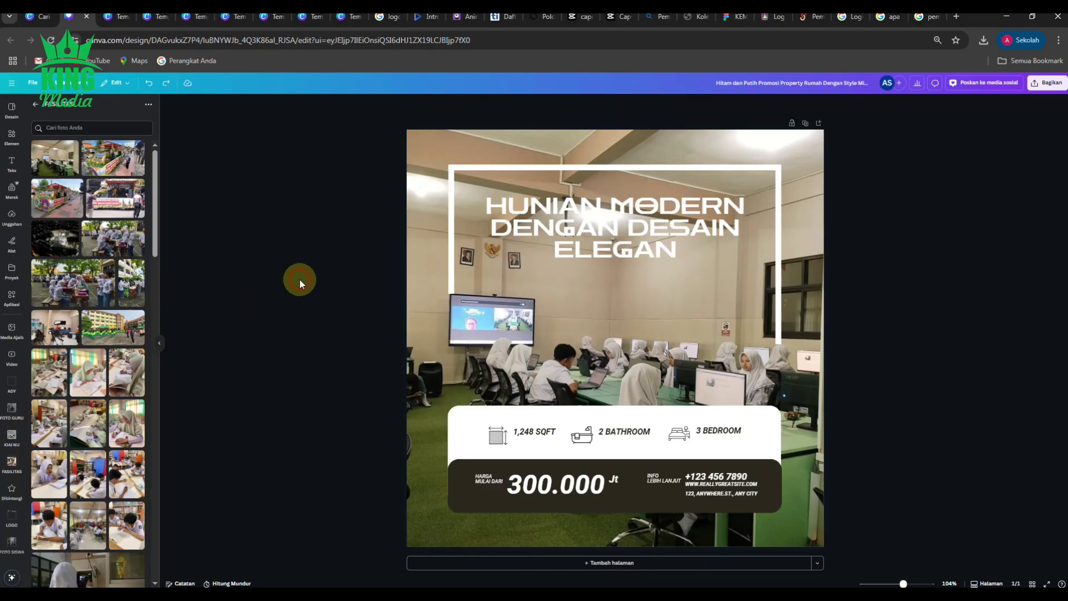
Turn off all-caps for the heading and replace its text with "TOEIC / Test of English for International Communication".
double_click(699, 213)
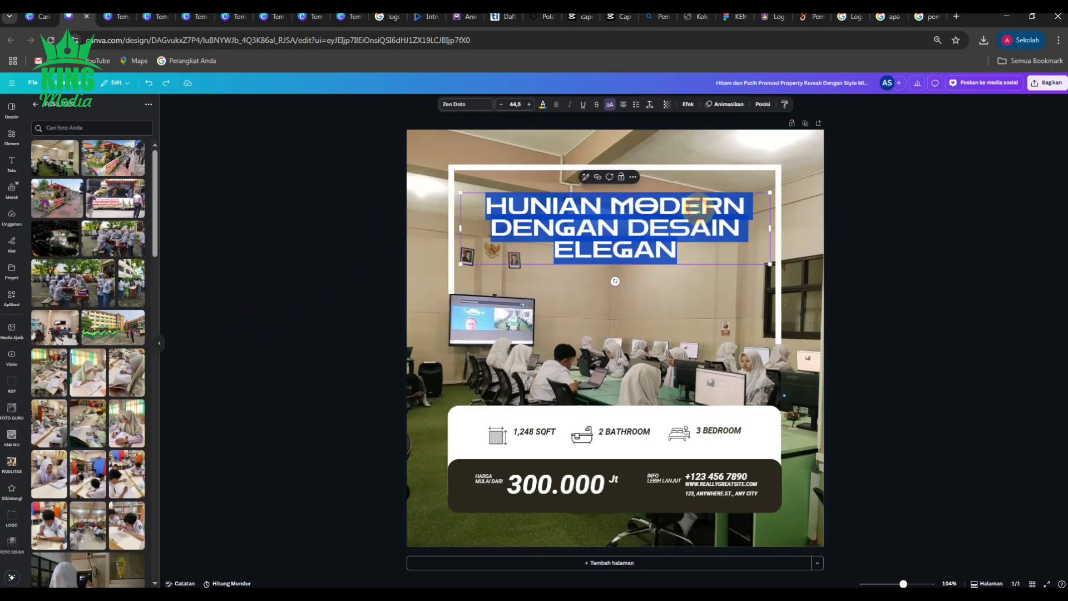
left_click(610, 108)
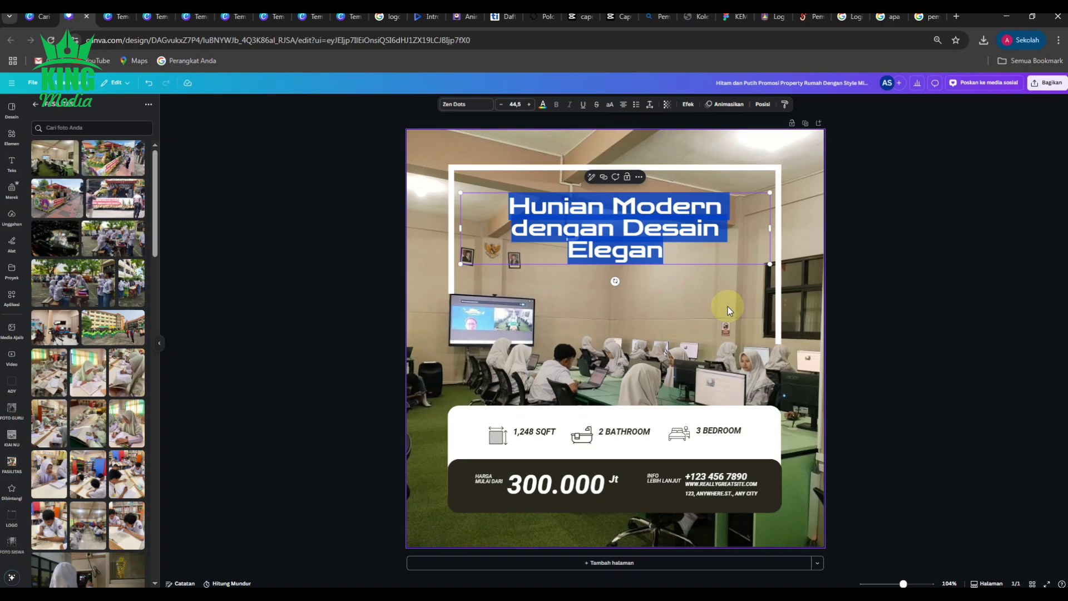
type("TOEIC")
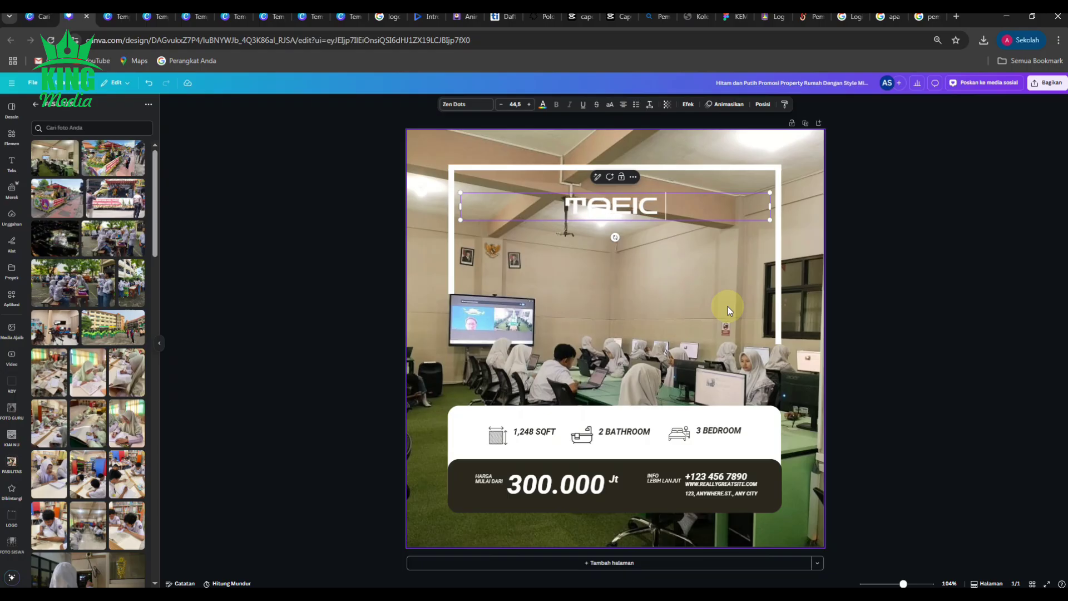
type(" / ")
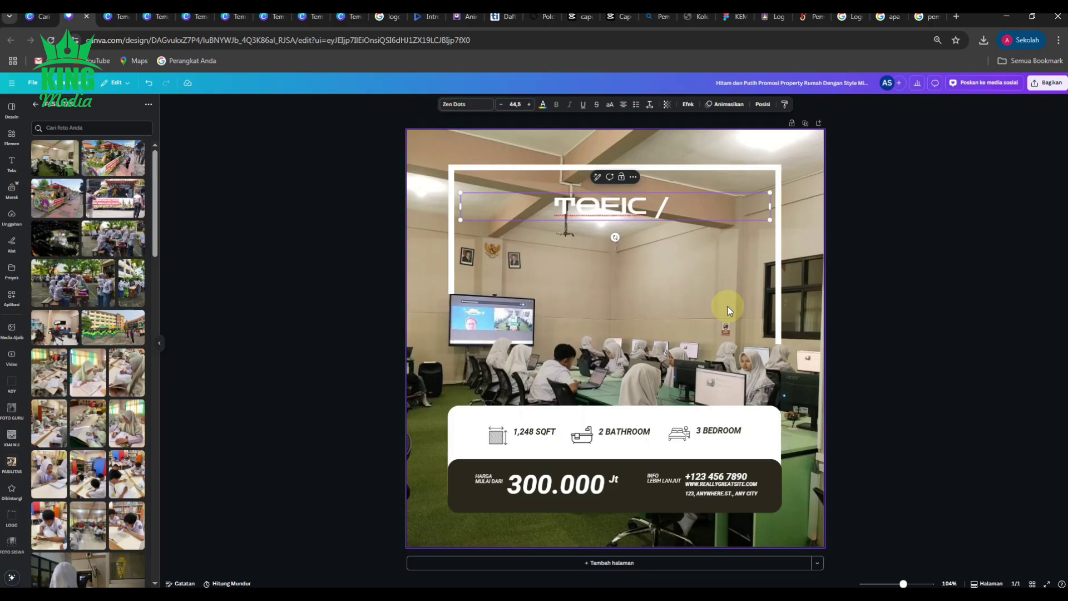
type("Test")
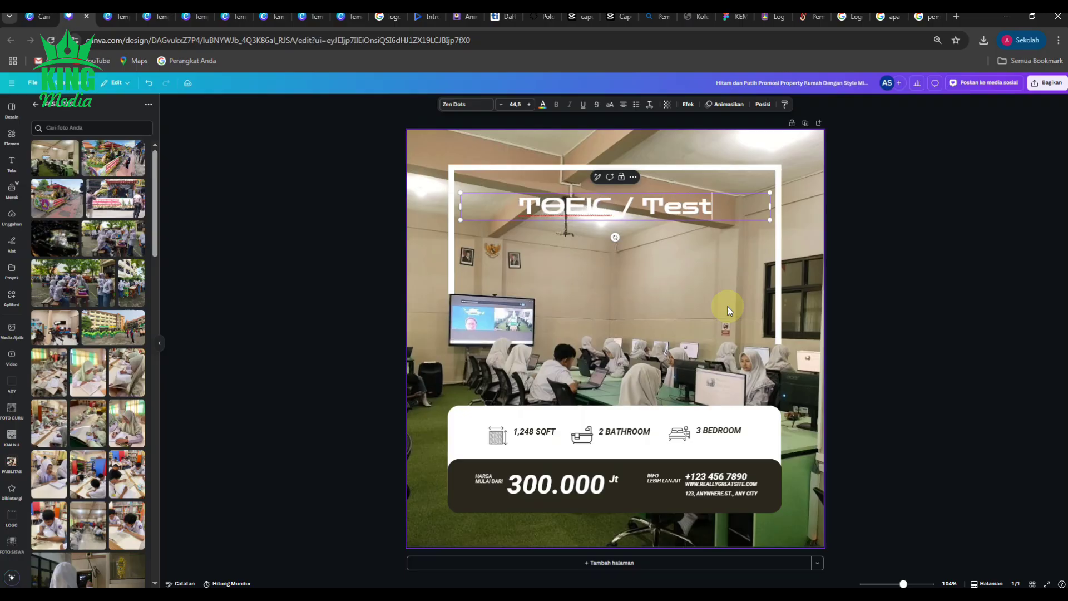
type(" of E")
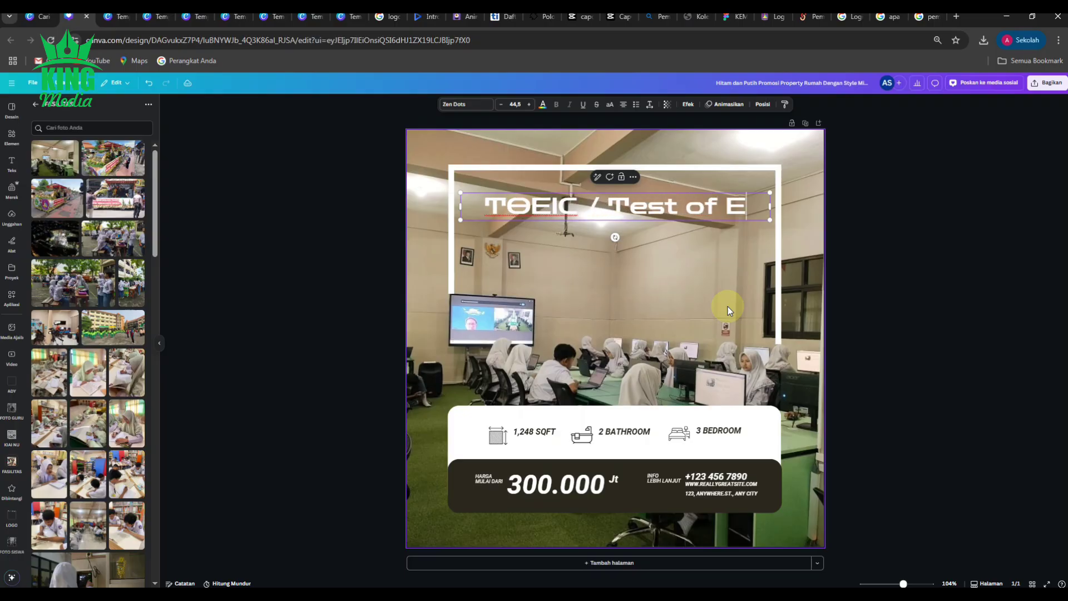
type("nglish")
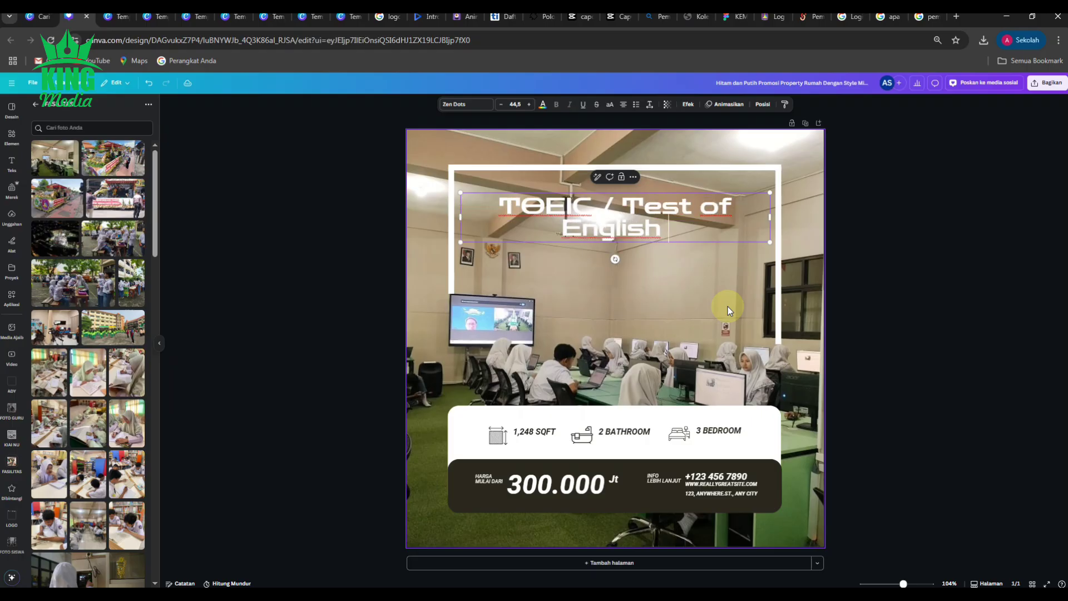
type(" for I")
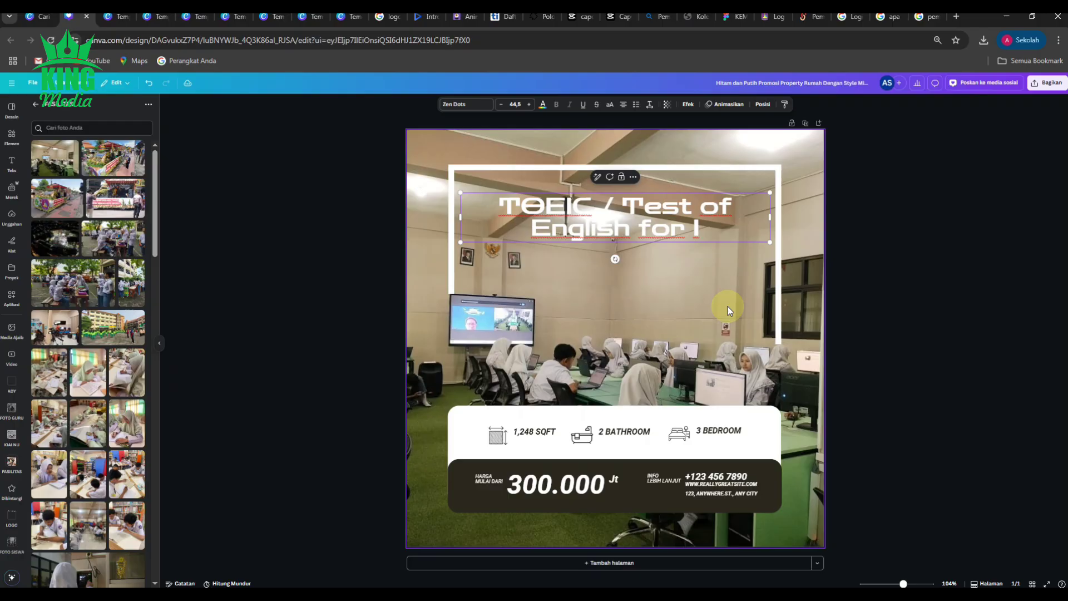
type("nternational")
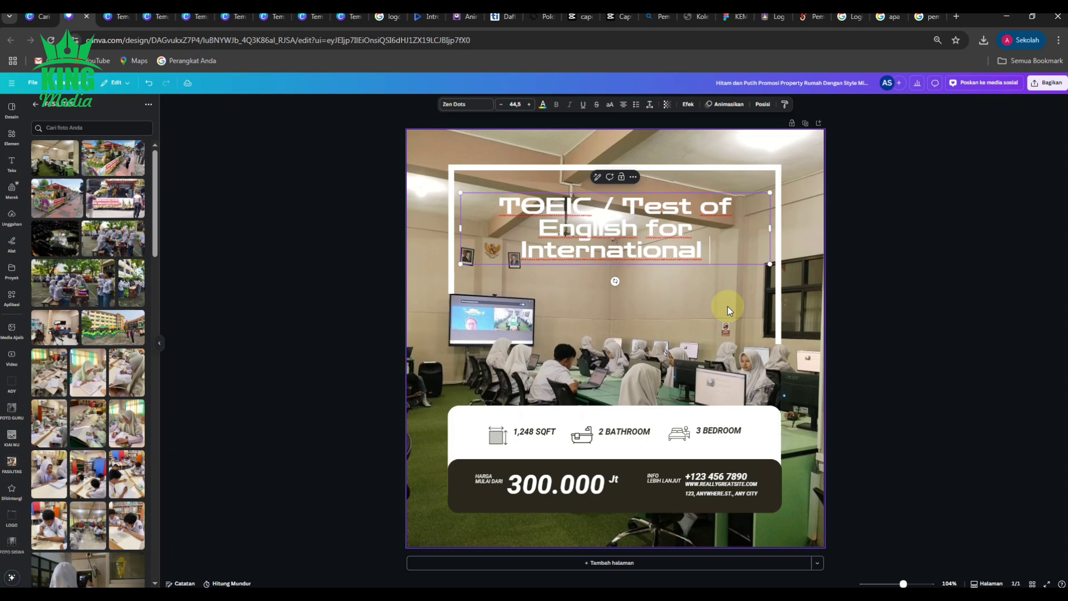
type(" Commun")
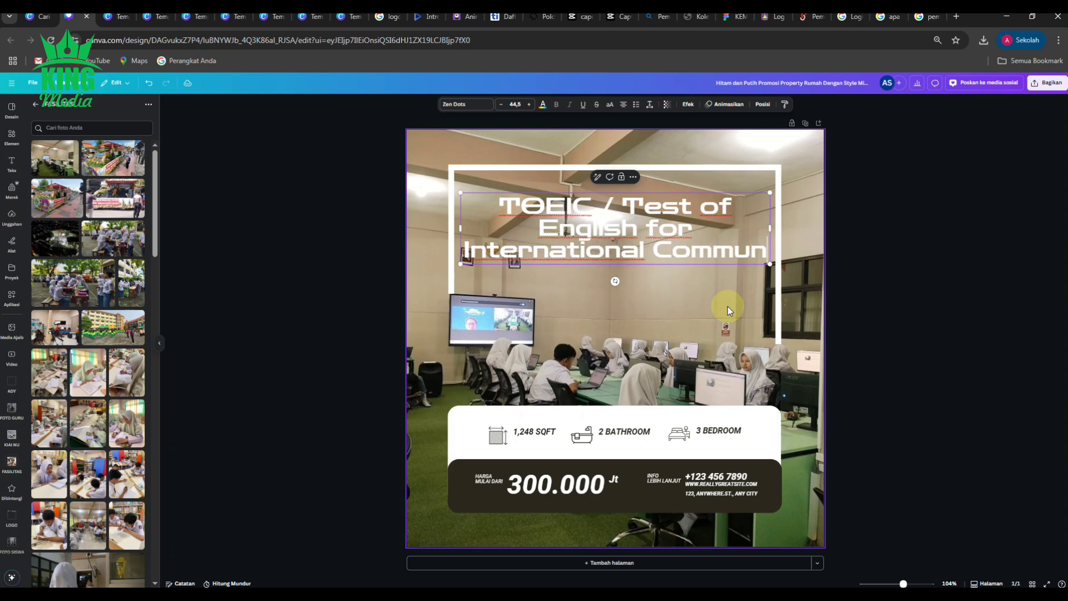
type("ication")
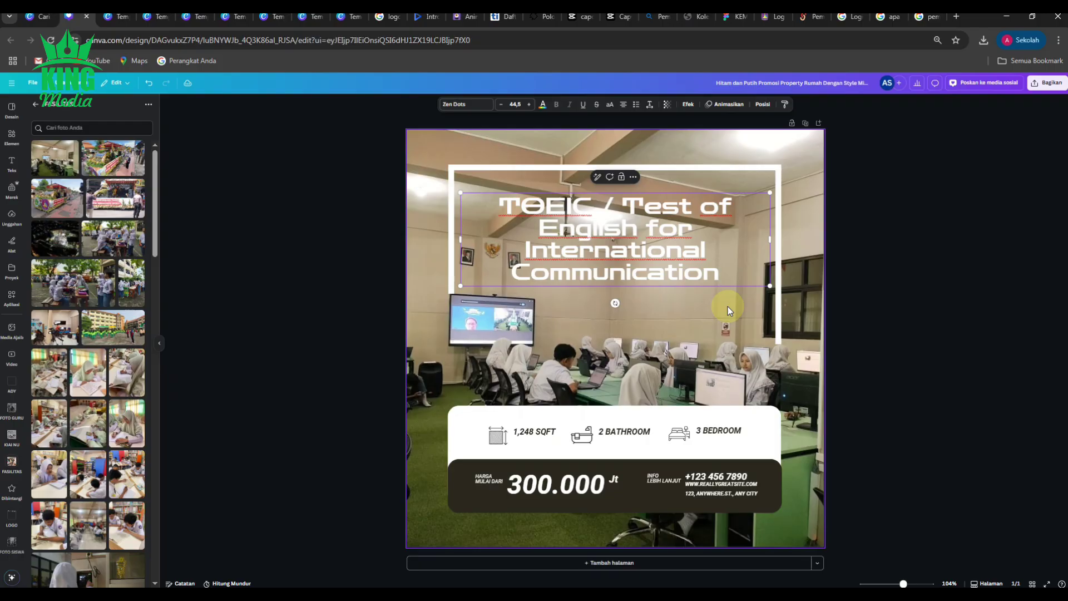
left_click(868, 228)
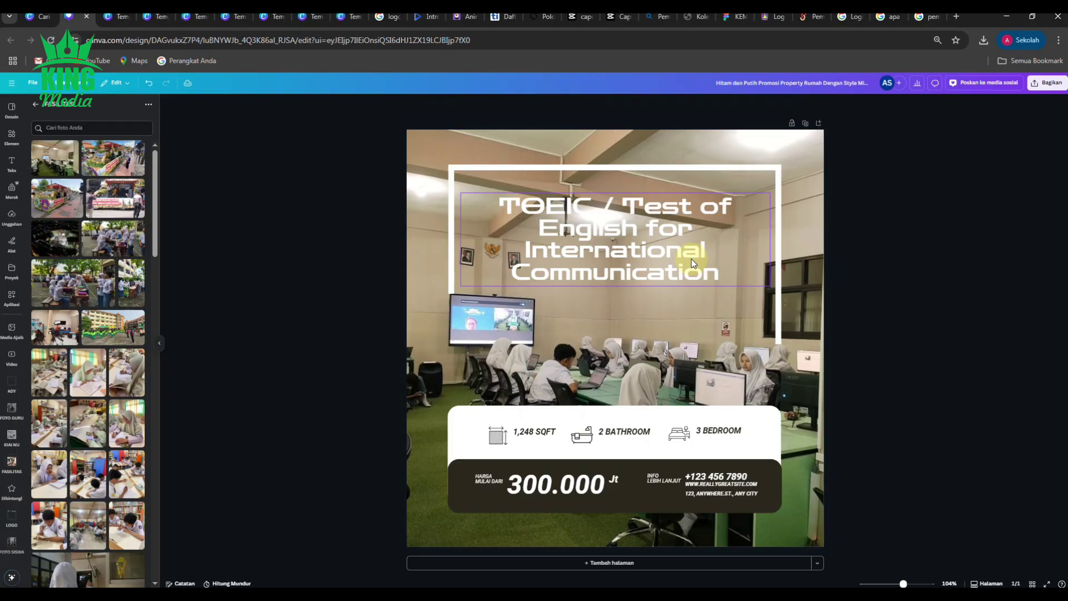
Reduce the heading's font size to 40.5.
left_click(657, 240)
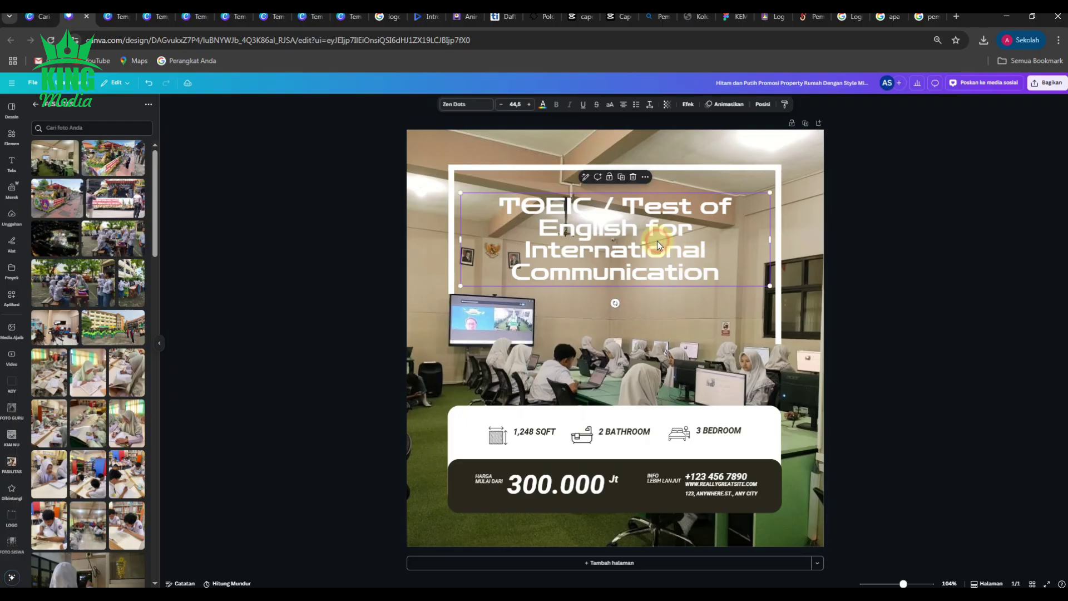
left_click(500, 105)
left_click(501, 105)
left_click(500, 105)
left_click(500, 105)
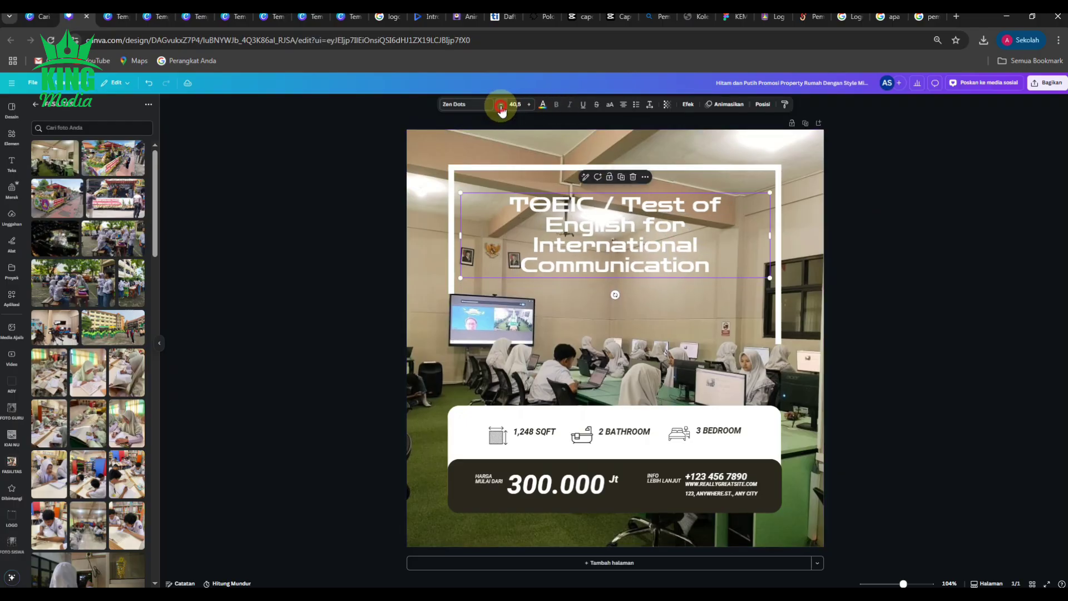
Reduce the TOEIC heading's font size to 36.5 so it fits inside the white frame.
left_click(500, 106)
left_click(500, 105)
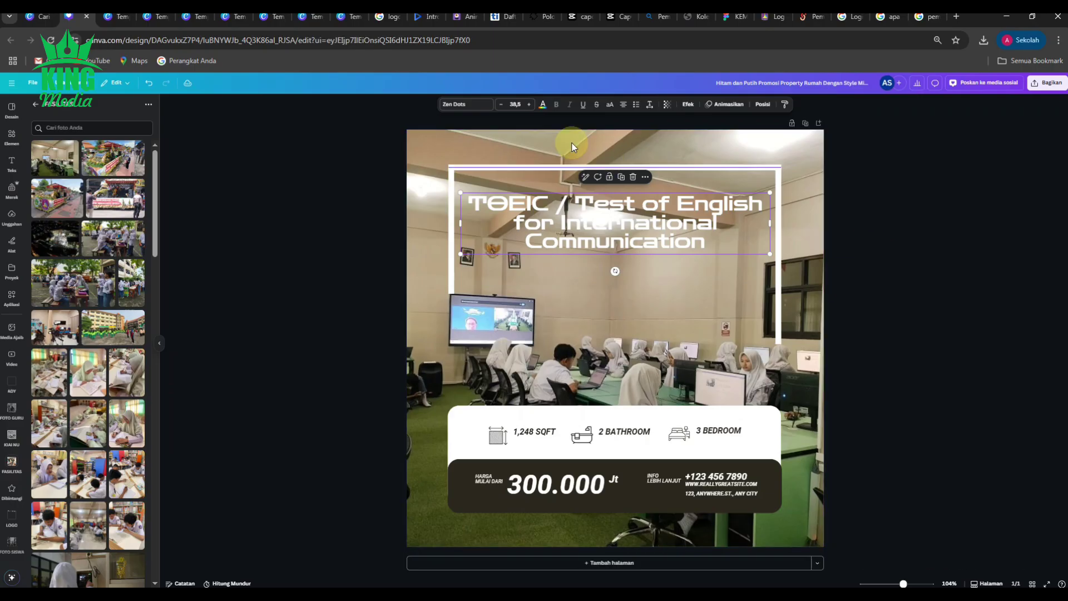
left_click(502, 105)
left_click(502, 105)
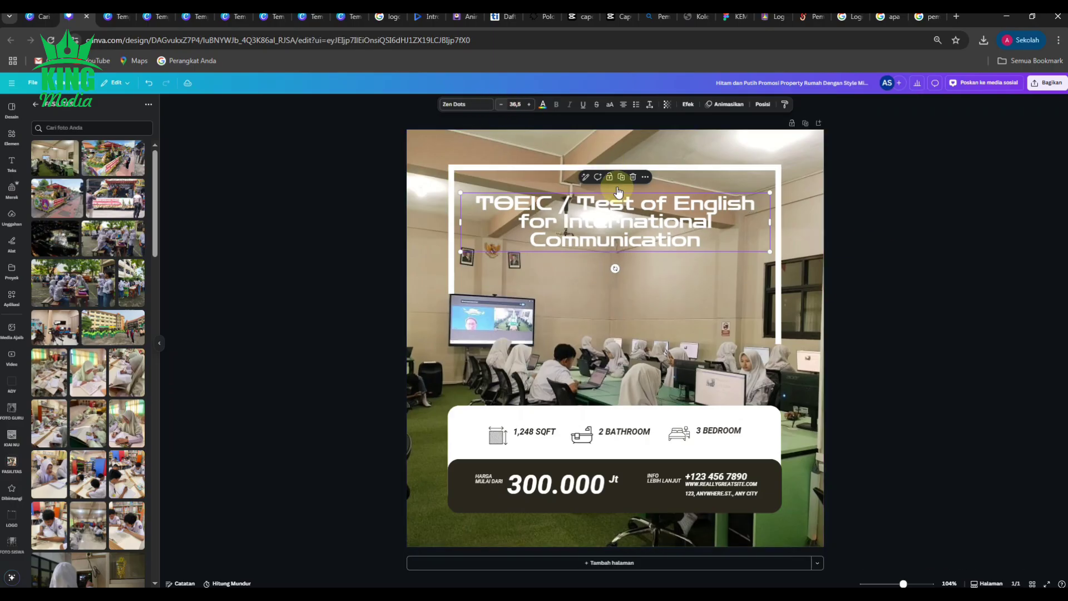
left_click_drag(640, 230, 640, 226)
left_click(654, 228)
Apply the Kerangka (outline) text effect to the heading in purple with a thickness of 99.
left_click(543, 106)
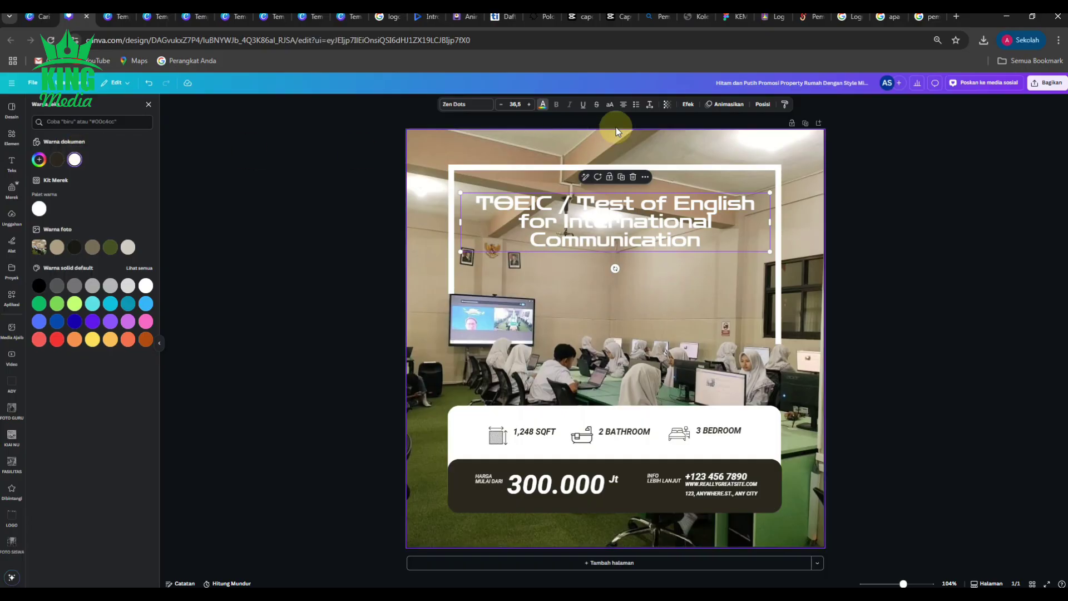
left_click(688, 104)
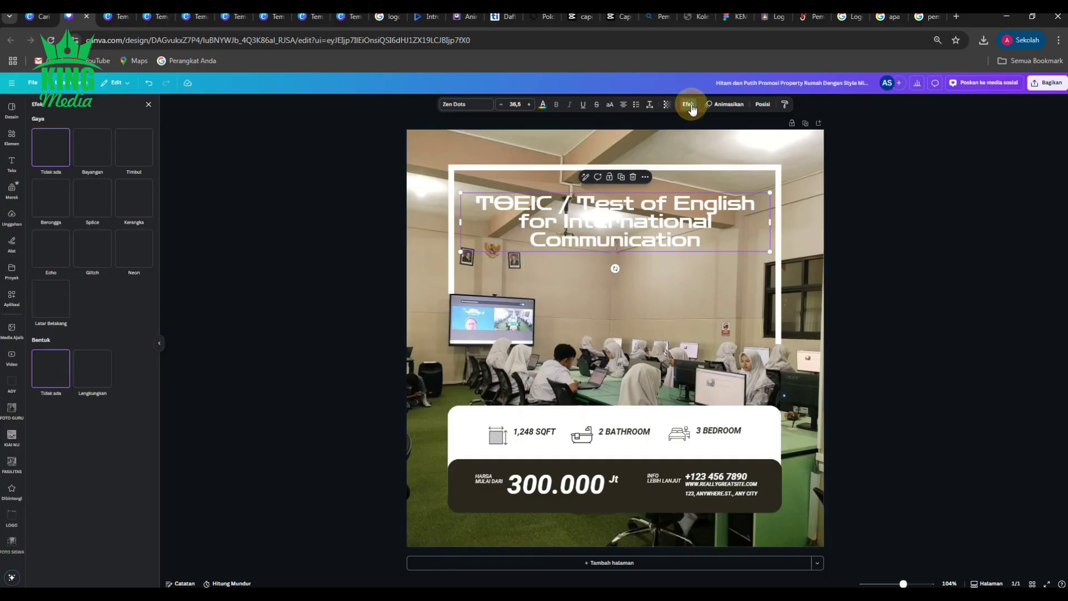
left_click(134, 198)
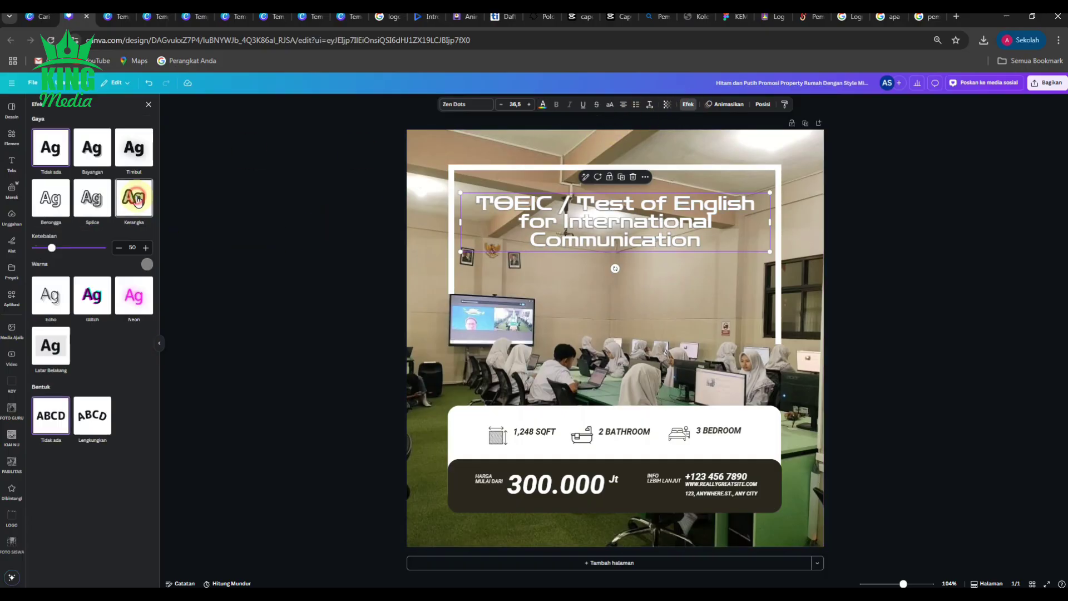
left_click(147, 264)
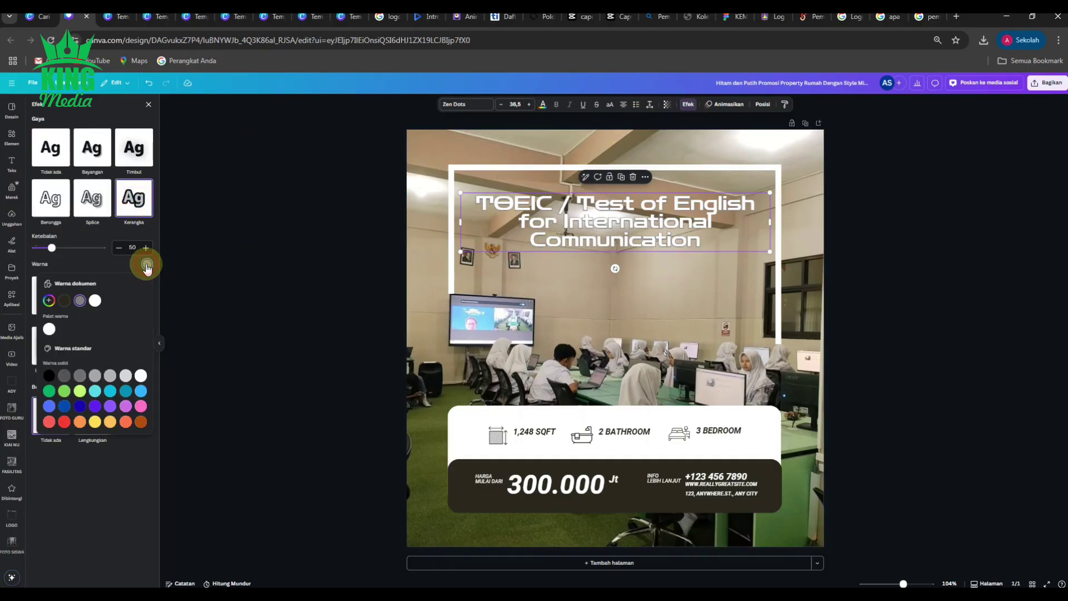
left_click(110, 406)
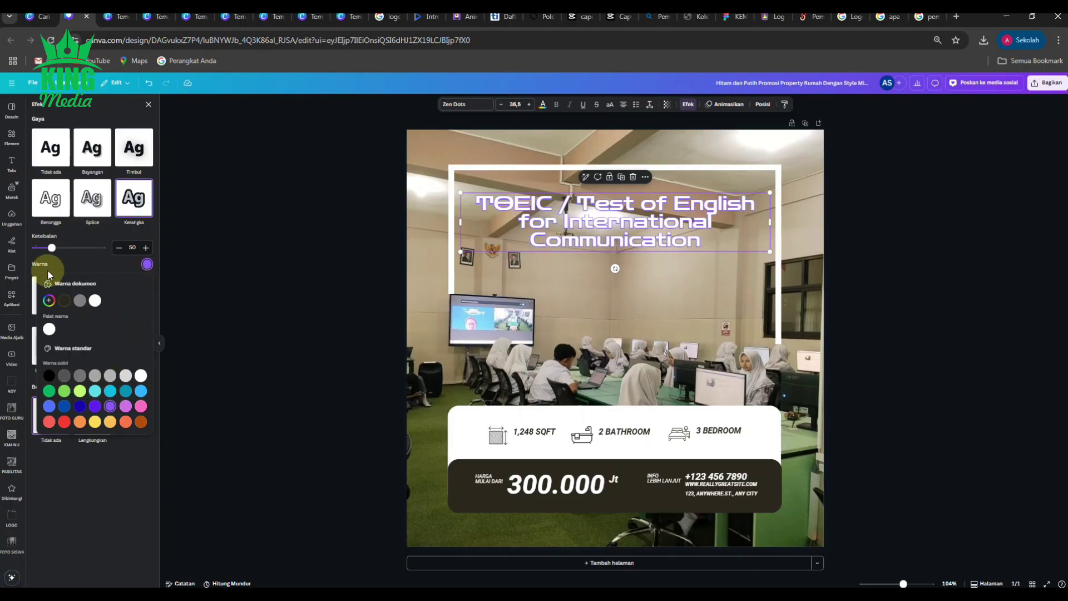
mouse_move(51, 248)
left_mouse_down()
mouse_move(79, 249)
mouse_move(68, 248)
left_mouse_up()
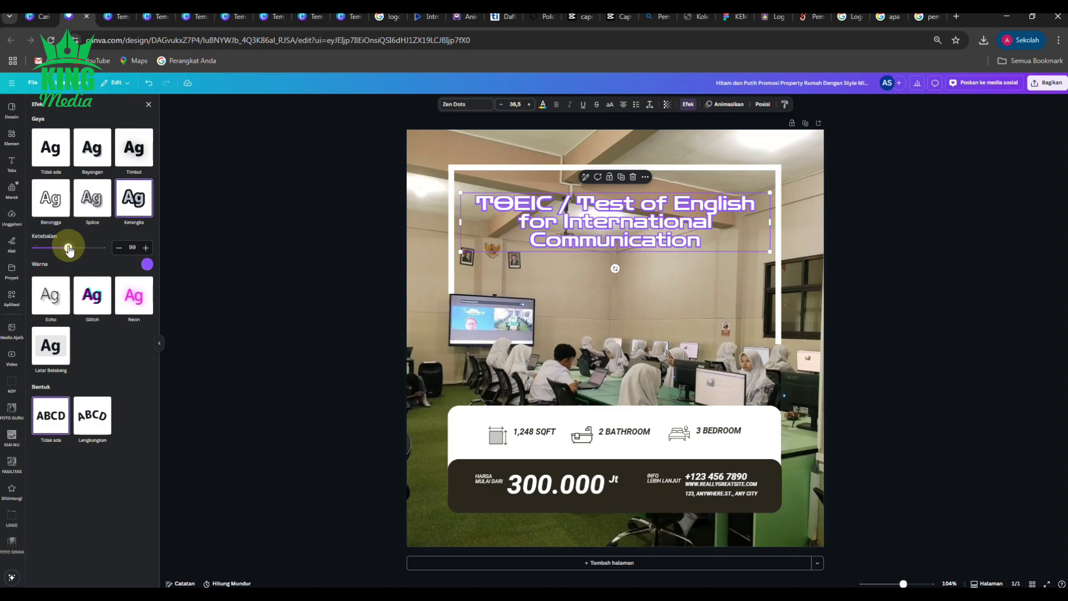
left_click(313, 289)
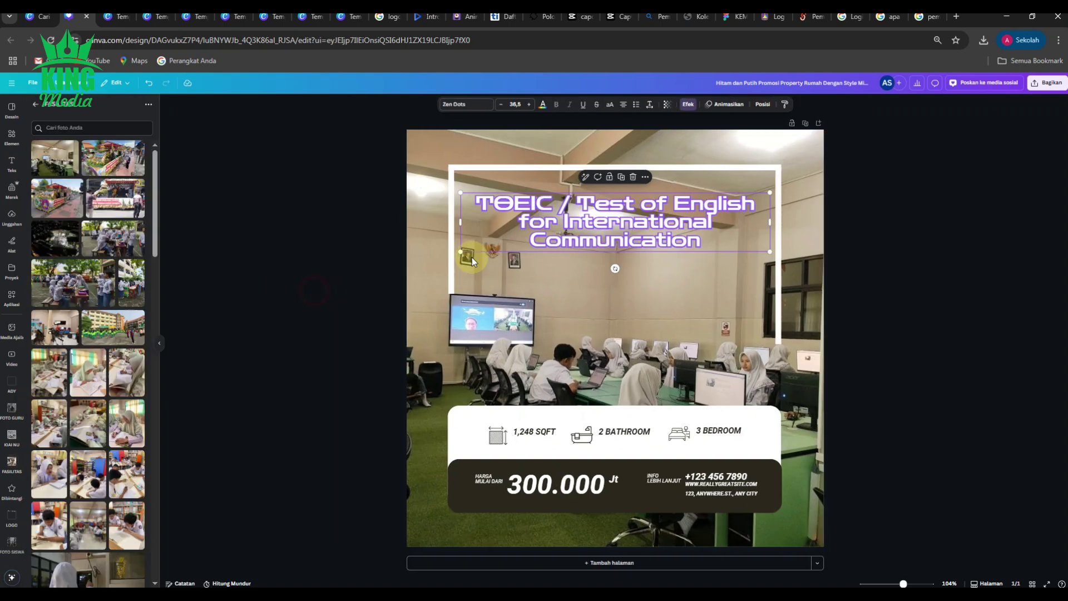
Move the heading slightly down inside the white frame.
left_click_drag(641, 221, 641, 232)
left_click(896, 243)
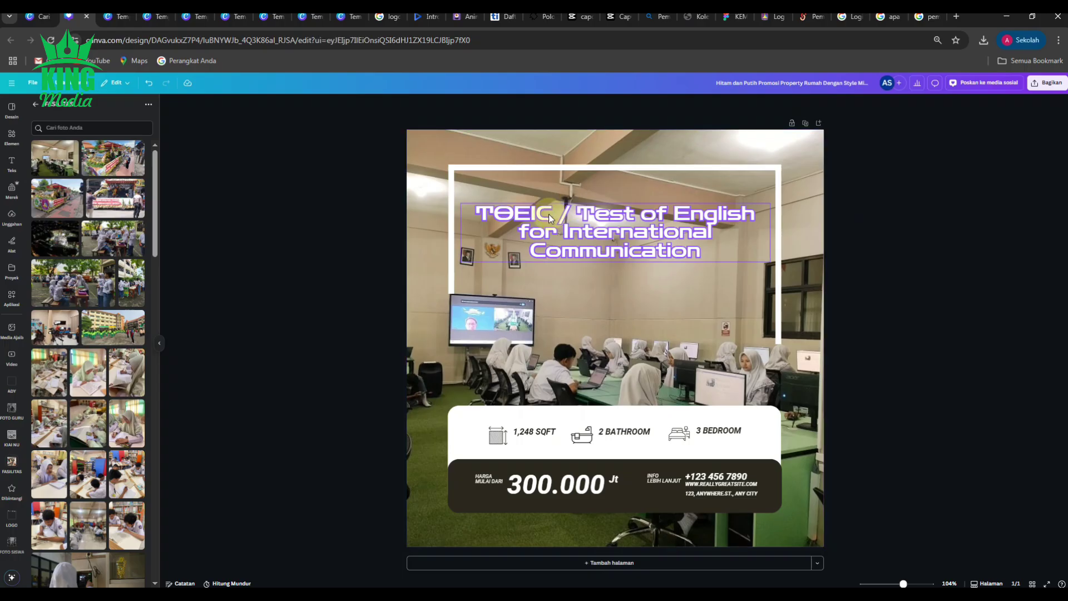
scroll(548, 218, "up", 10)
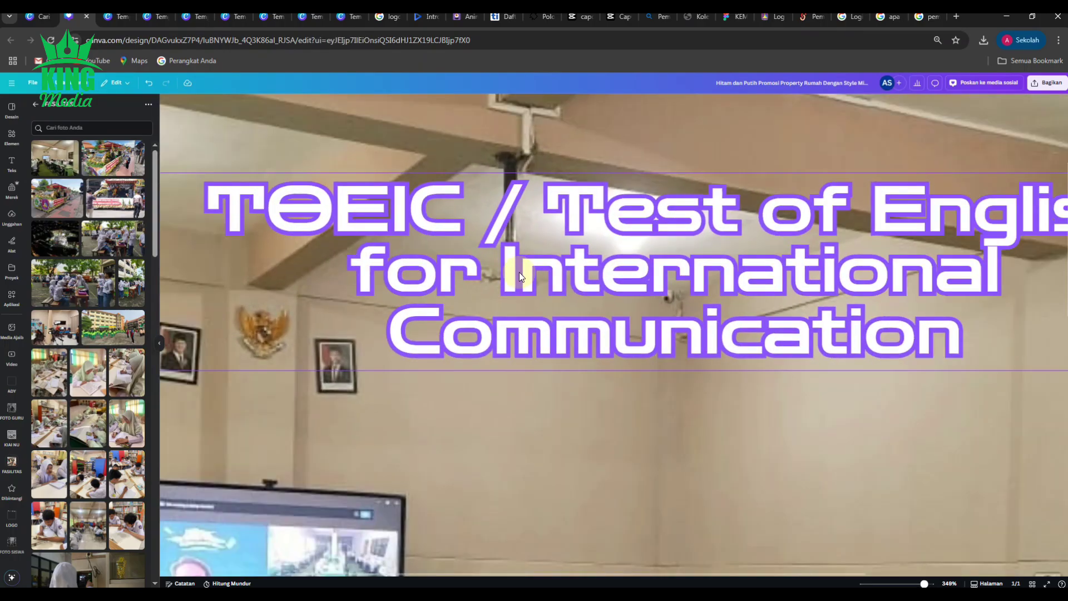
scroll(534, 269, "down", 8)
Try moving the heading further down to just above the TV's level, and undo the move.
left_click_drag(650, 261, 649, 310)
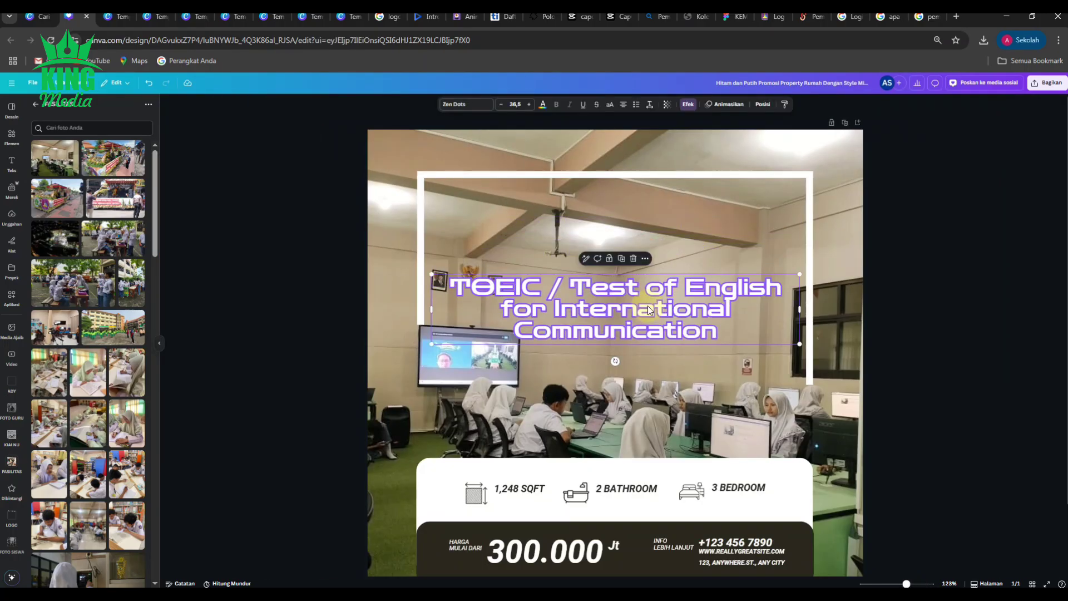
key("ctrl+z")
left_click(1006, 250)
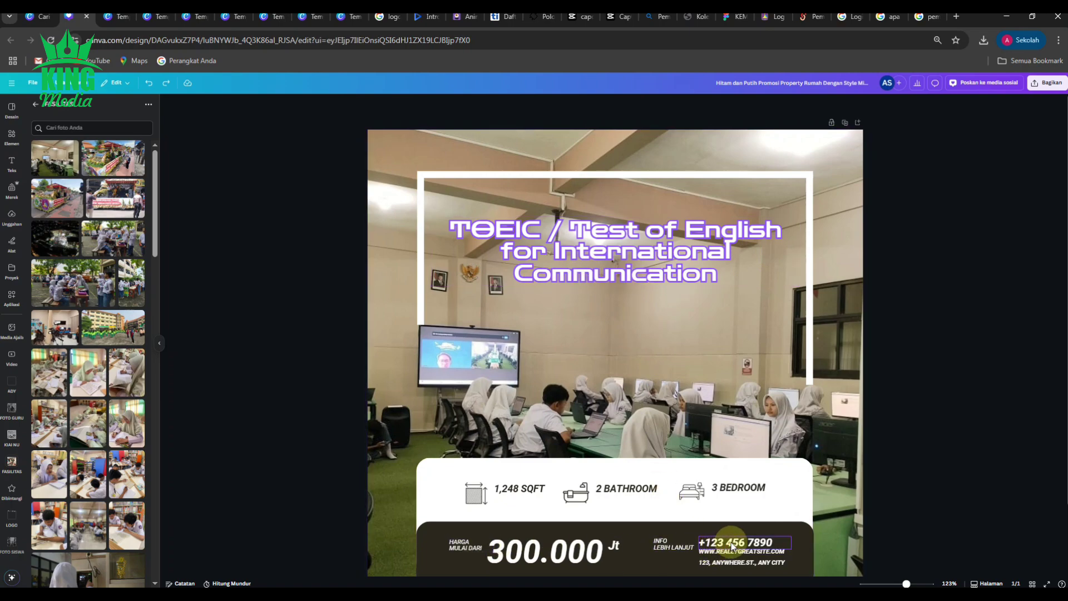
Copy the footer's phone number text to just beneath the heading and centre-align the copy.
left_click_drag(748, 542, 625, 299)
left_click(657, 273)
double_click(627, 298)
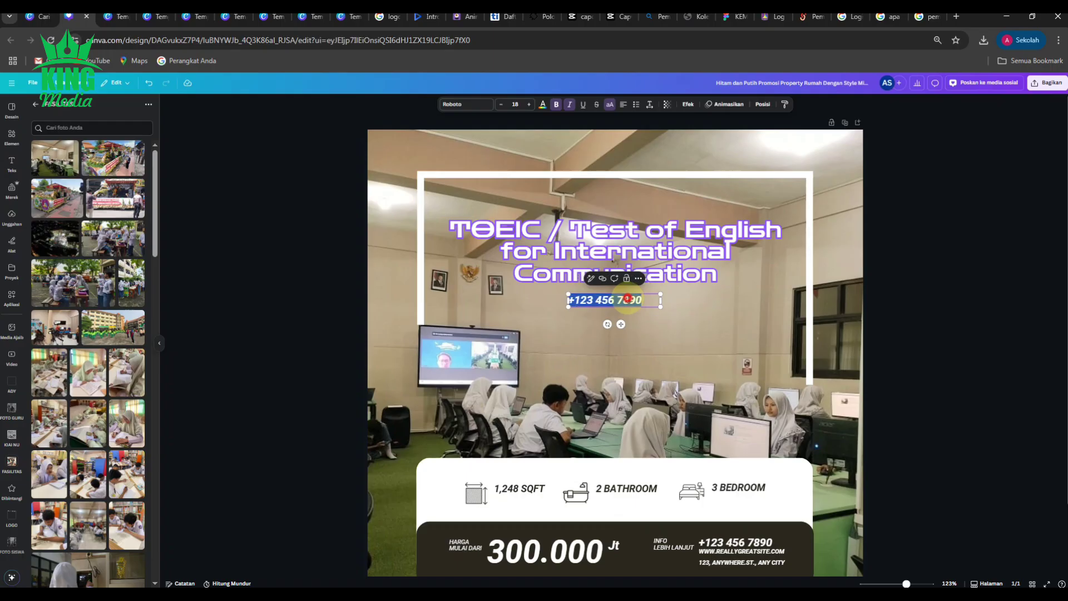
left_click(721, 299)
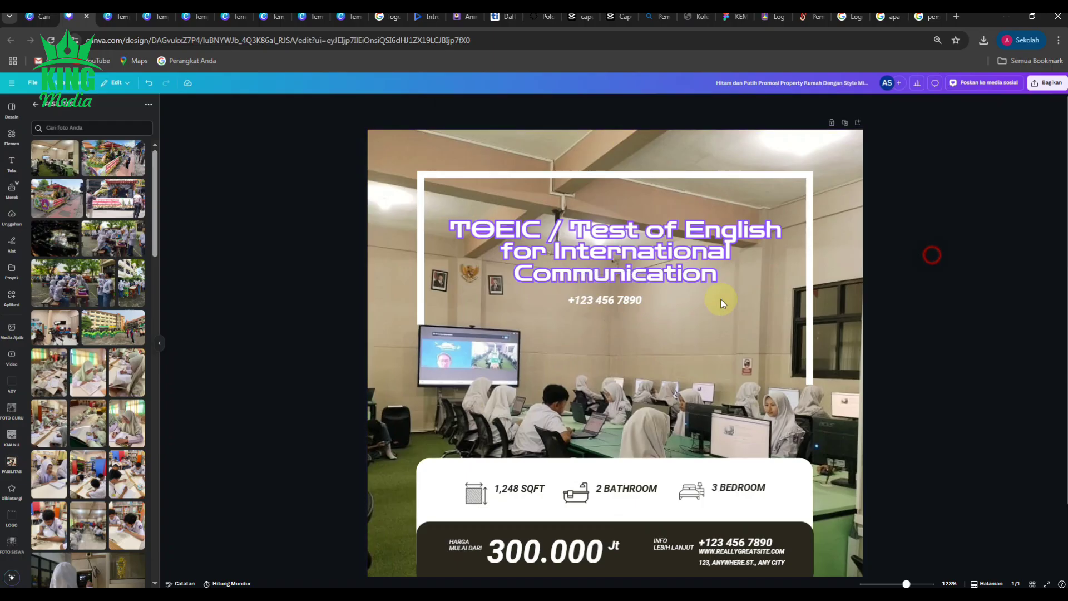
left_click(635, 299)
left_click(623, 104)
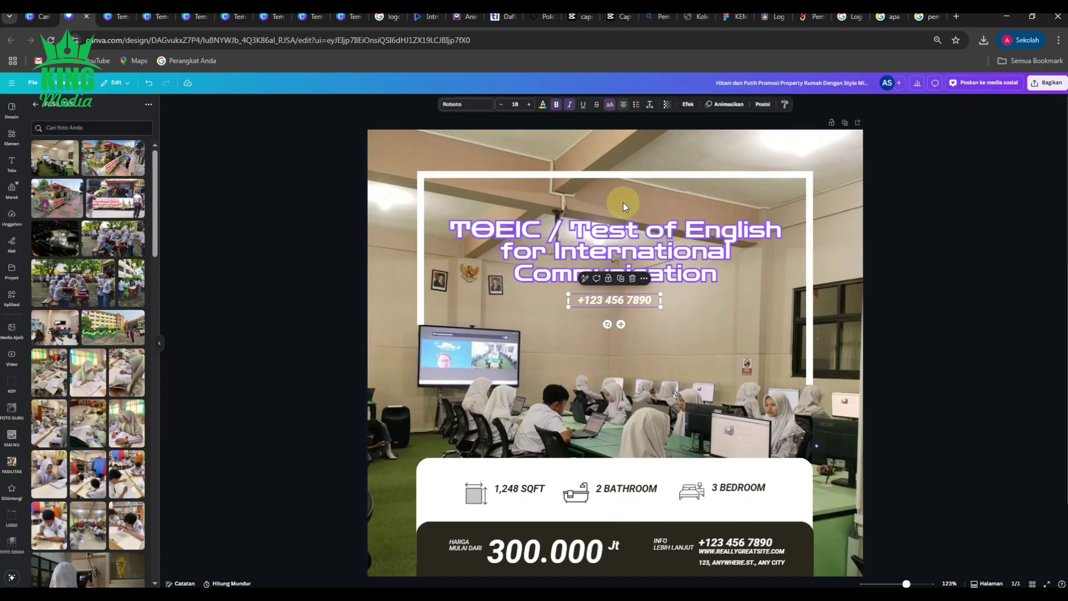
Nudge the copied text up, widen its box to nearly the heading's width, and replace its content with "MONDAY/".
left_click_drag(621, 323, 620, 321)
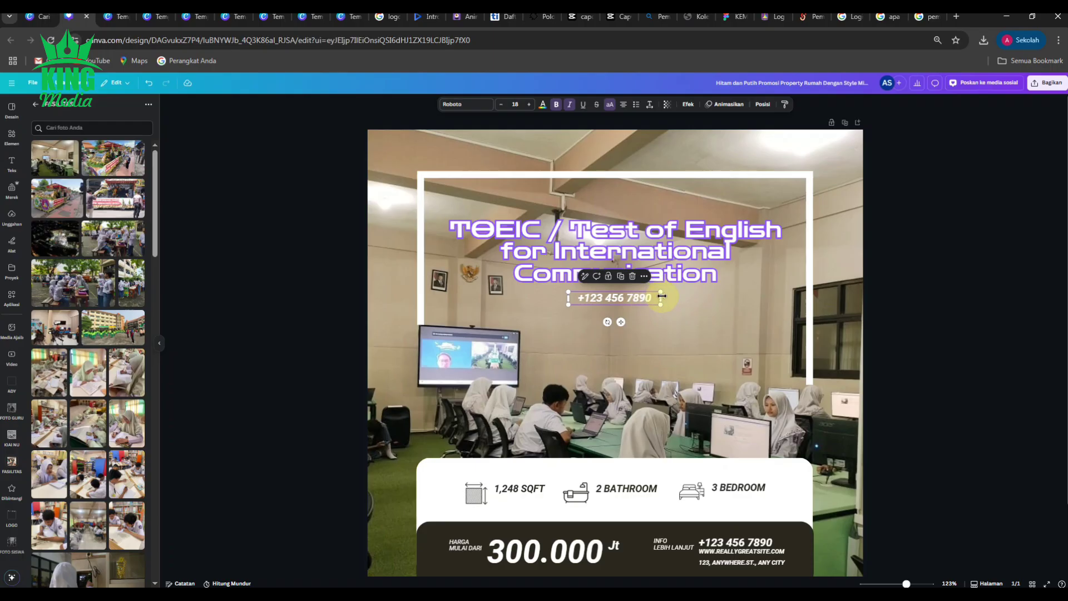
left_click_drag(661, 297, 761, 305)
double_click(626, 303)
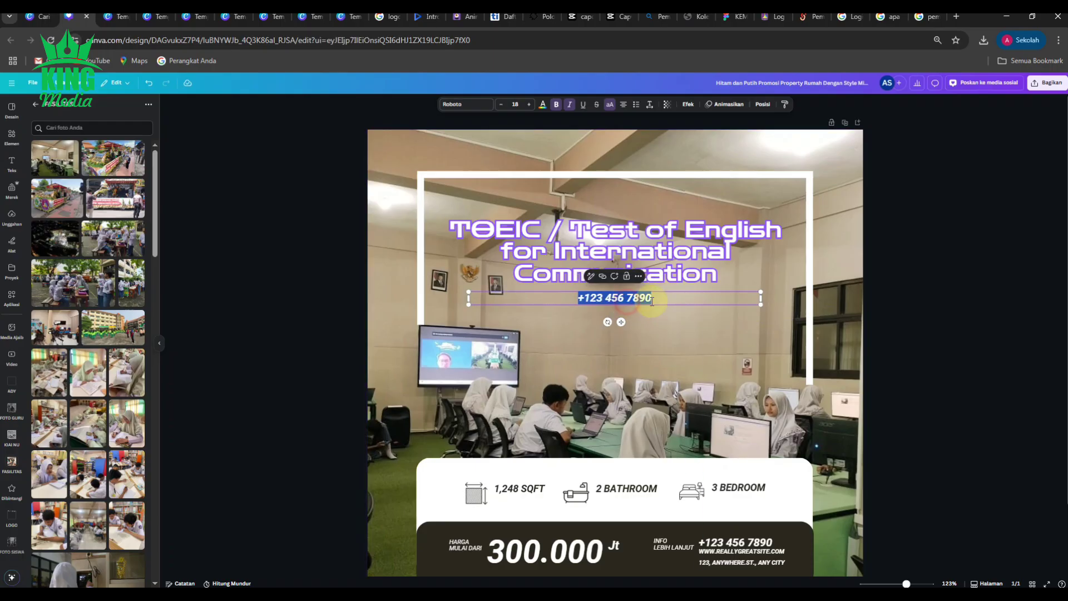
type("MO")
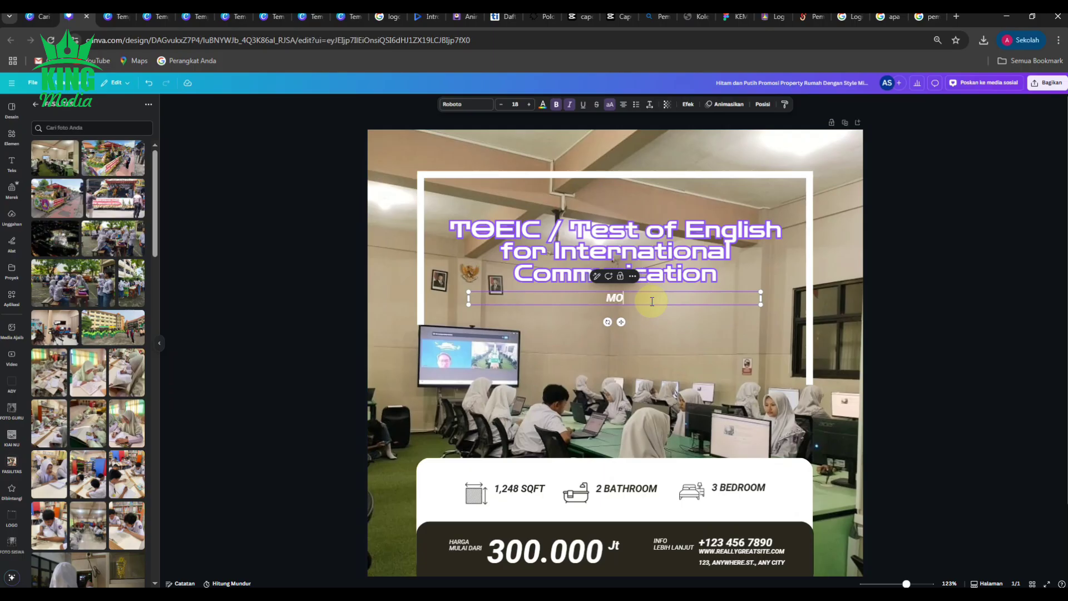
type("NDAY/")
left_click(922, 278)
Turn off all-caps for the line beneath the heading and extend its text to "Monday/ August 11 2025".
left_click(605, 304)
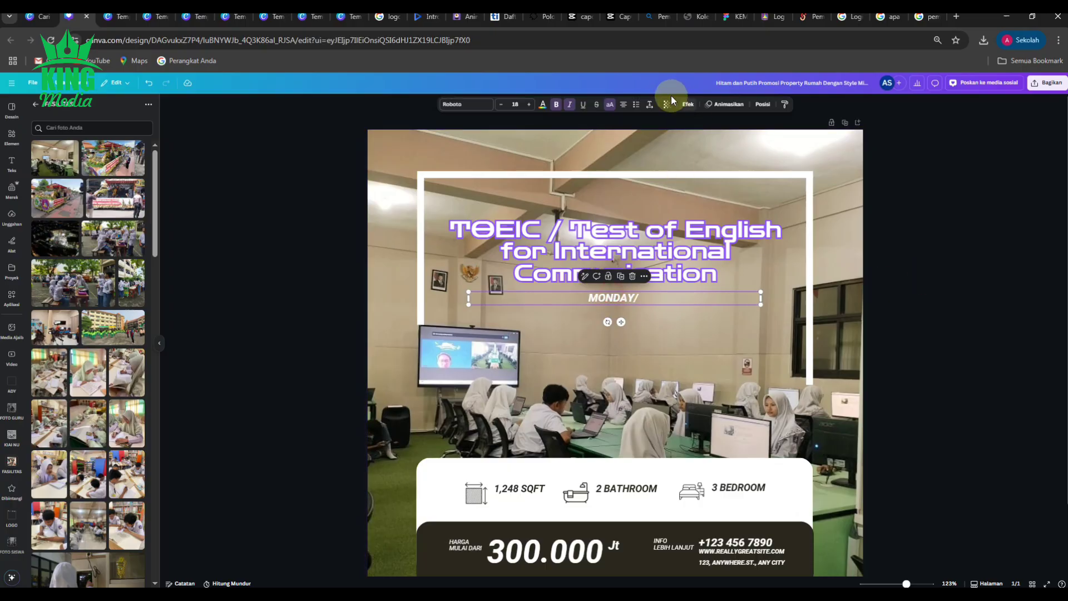
left_click(609, 104)
left_click(651, 298)
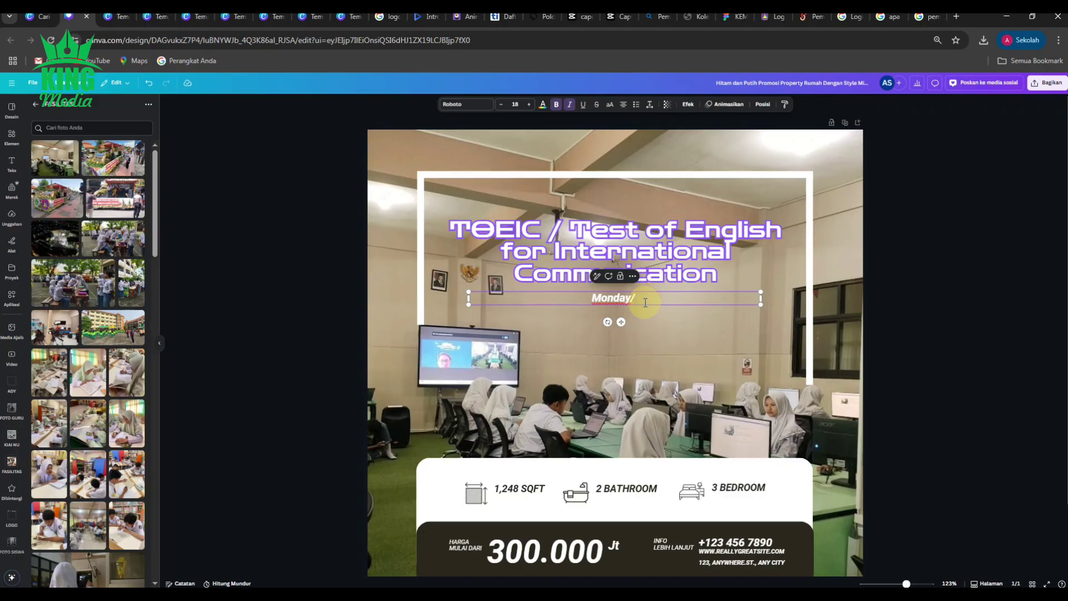
type("August")
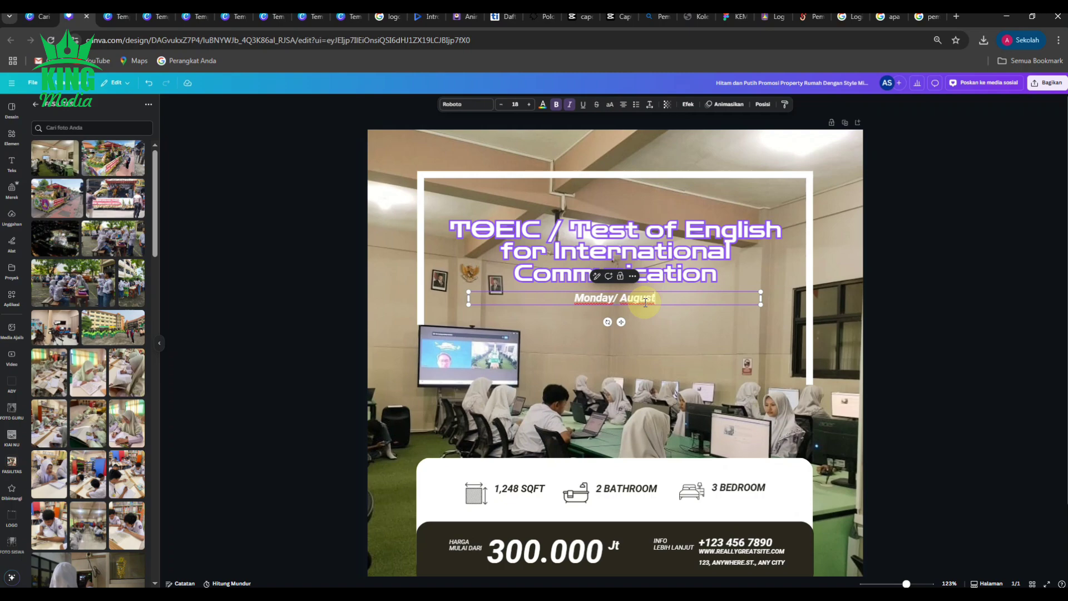
type(" 11")
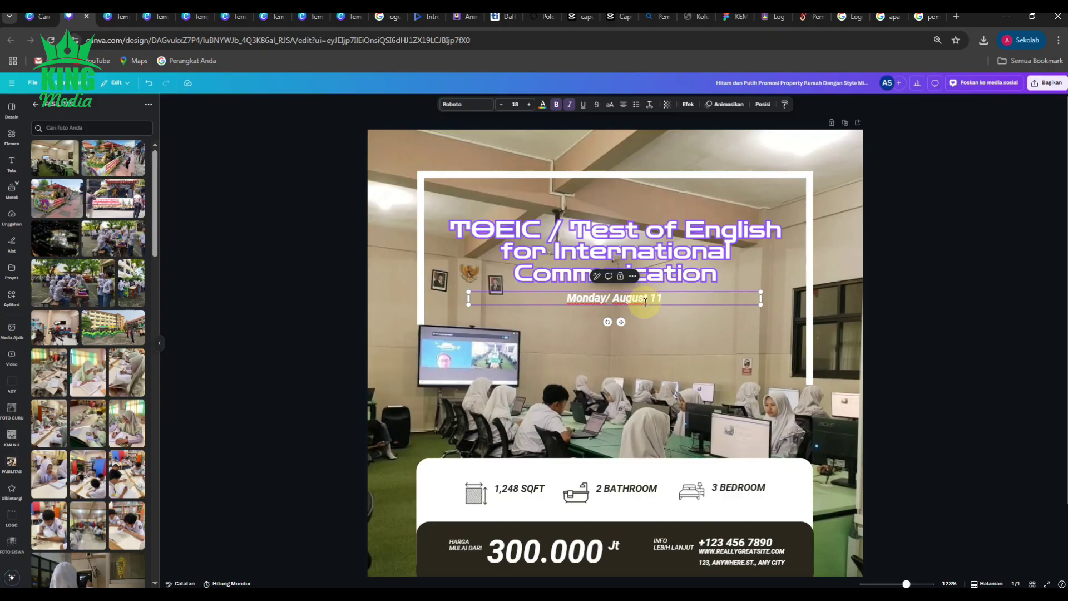
type("2025")
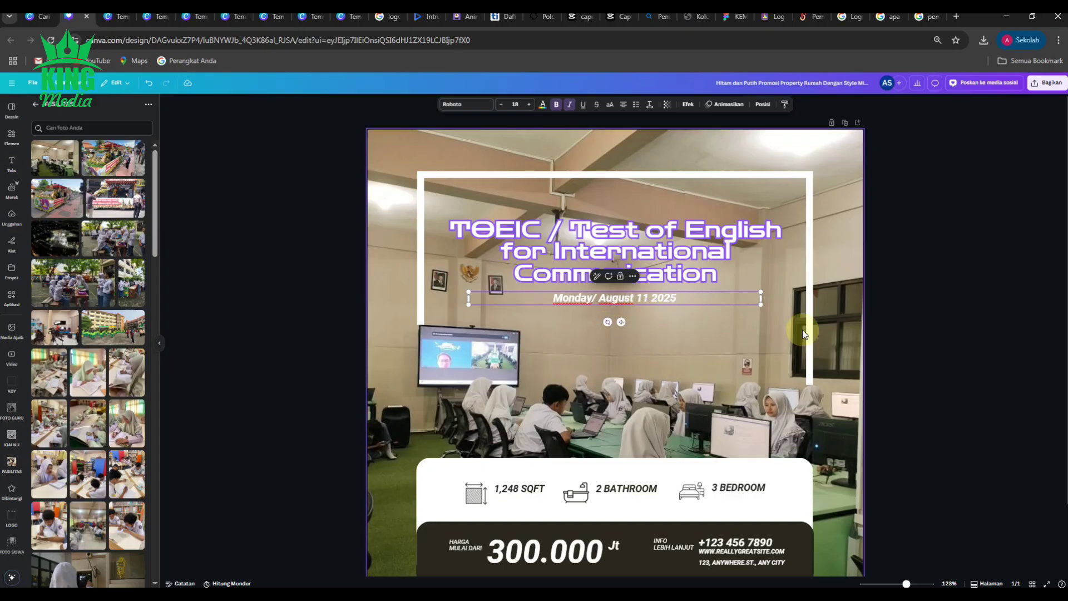
Try recolouring the date line purple, and undo the change.
double_click(661, 297)
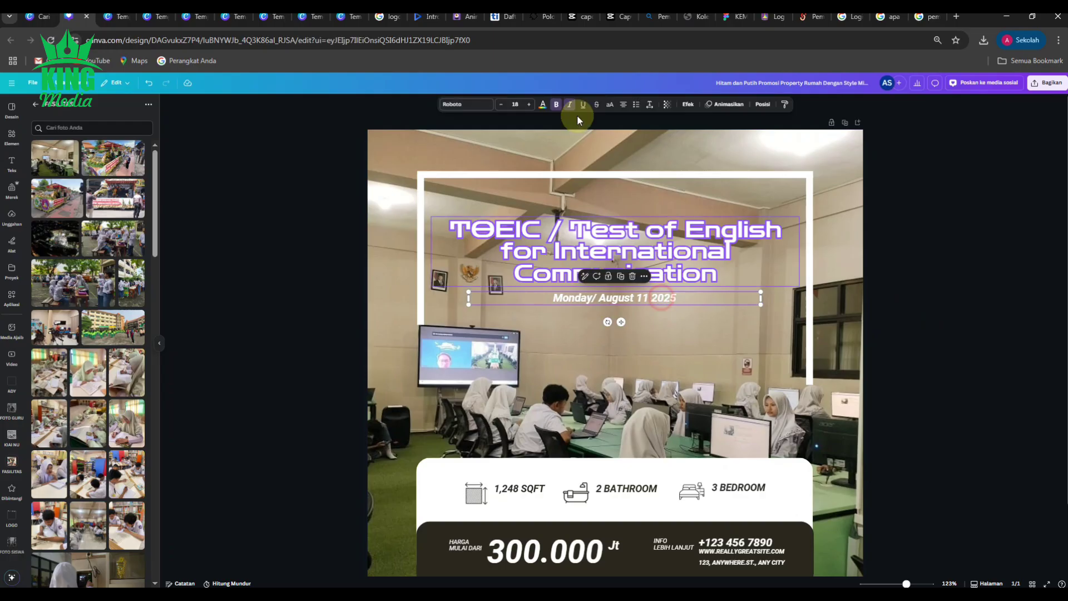
left_click(542, 105)
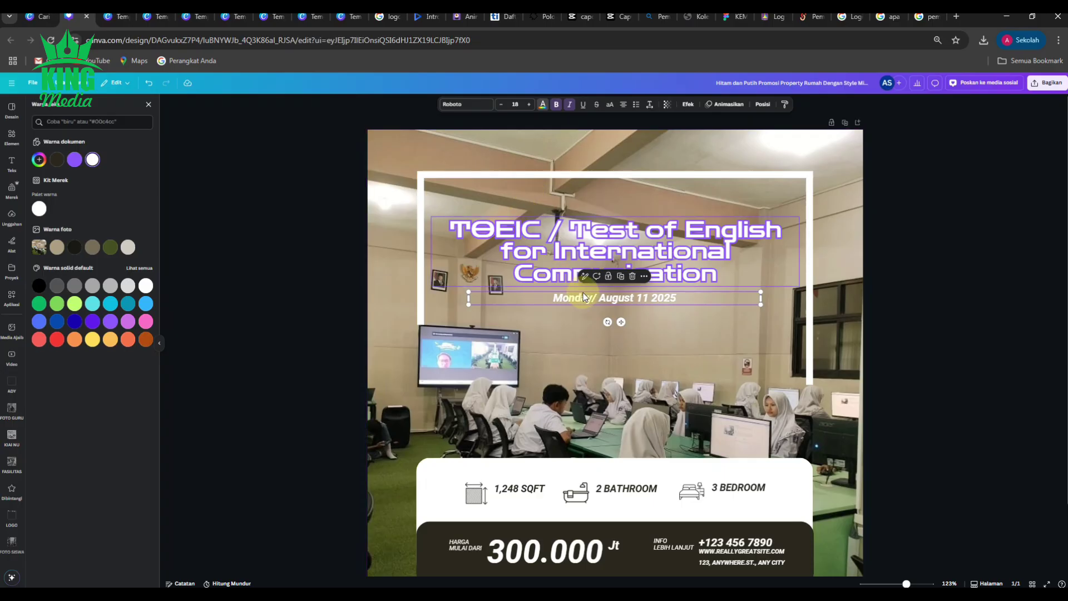
left_click(542, 105)
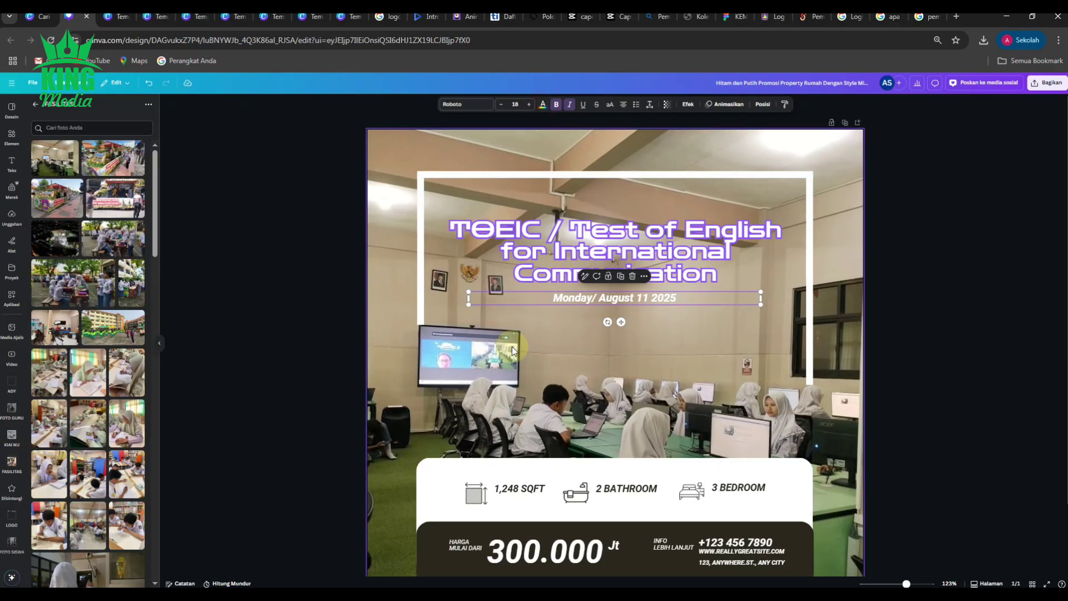
left_click(542, 104)
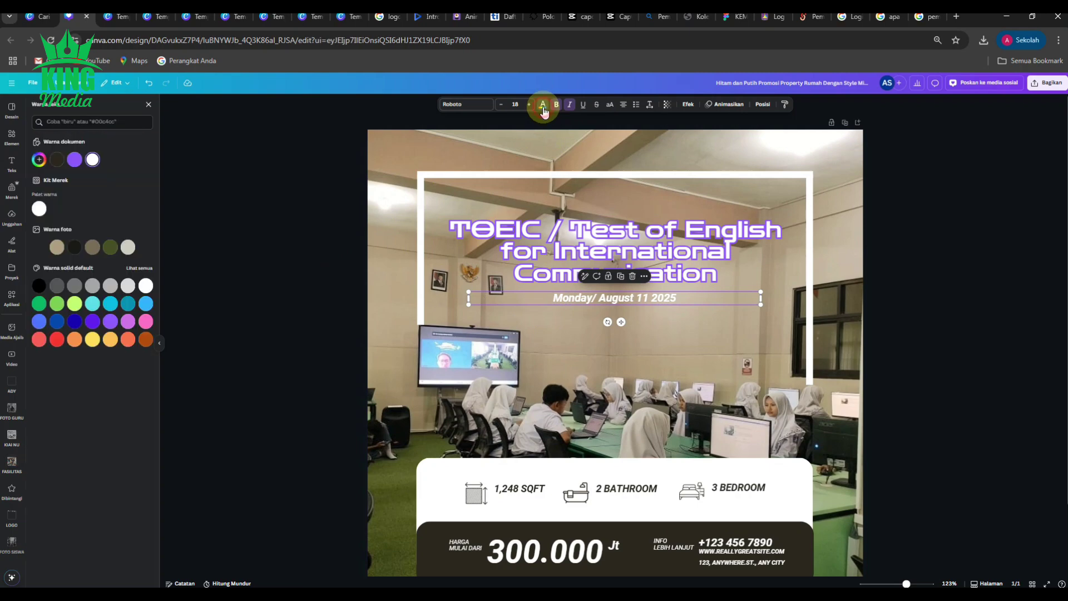
left_click(75, 160)
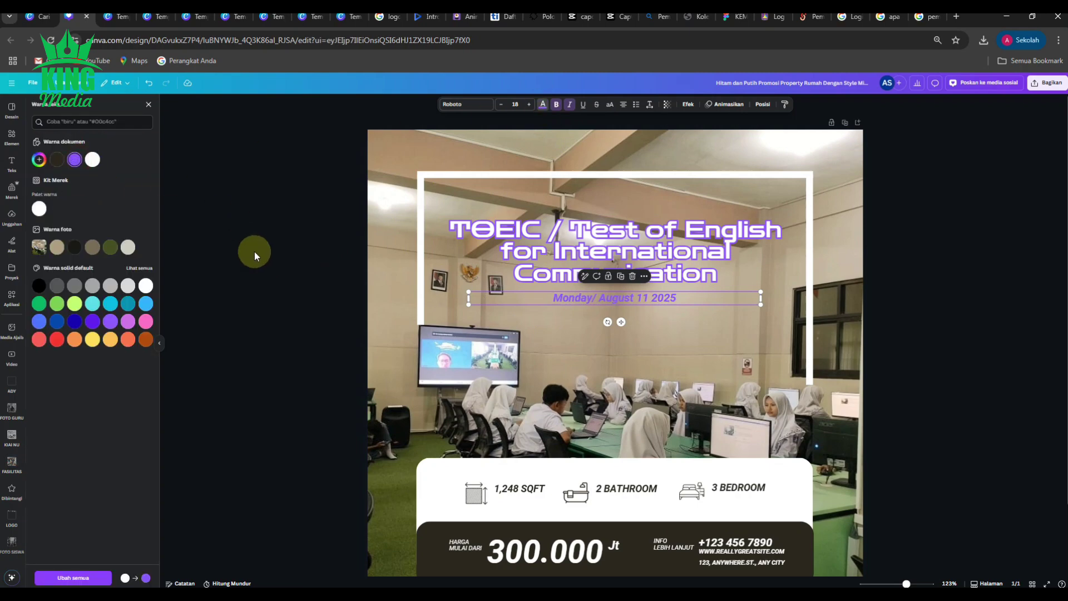
left_click(275, 290)
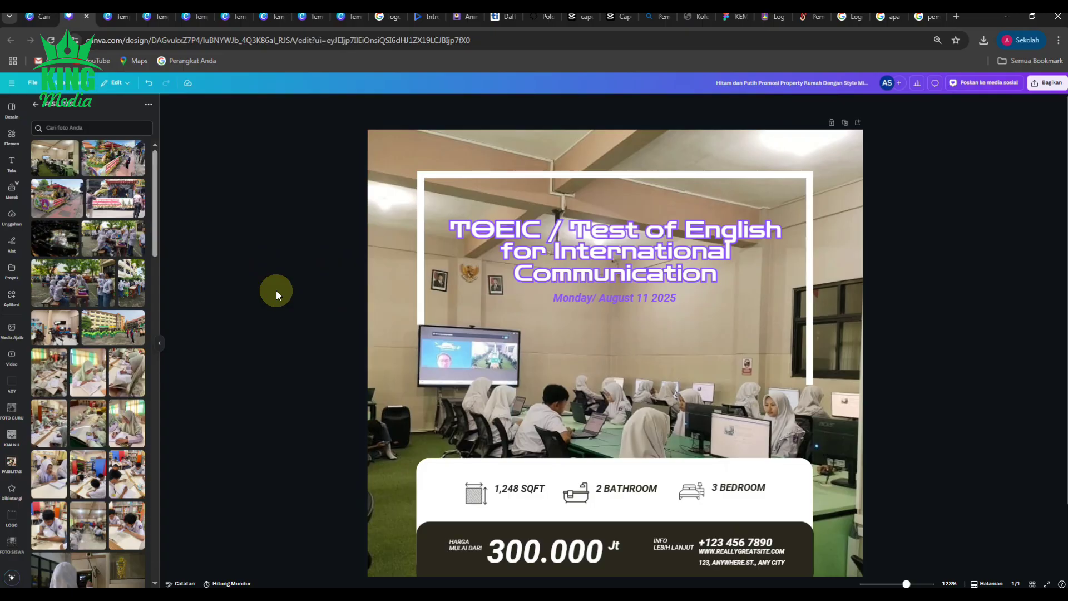
key("ctrl+z")
Delete the area, bathroom and bedroom icons and their labels from the white info panel.
scroll(462, 312, "down", 3)
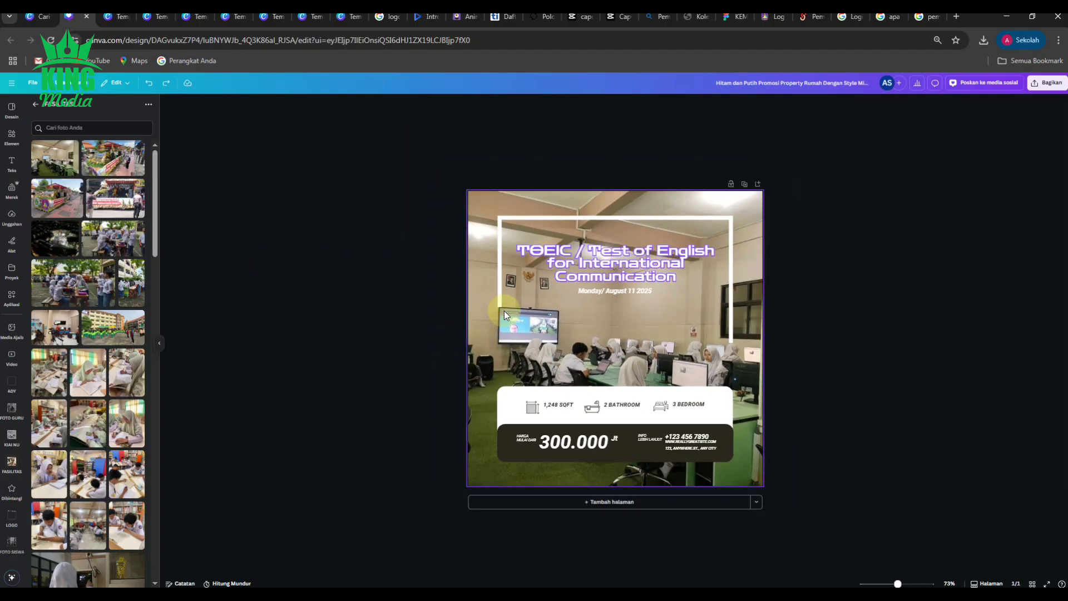
scroll(504, 310, "up", 2)
scroll(504, 312, "up", 2)
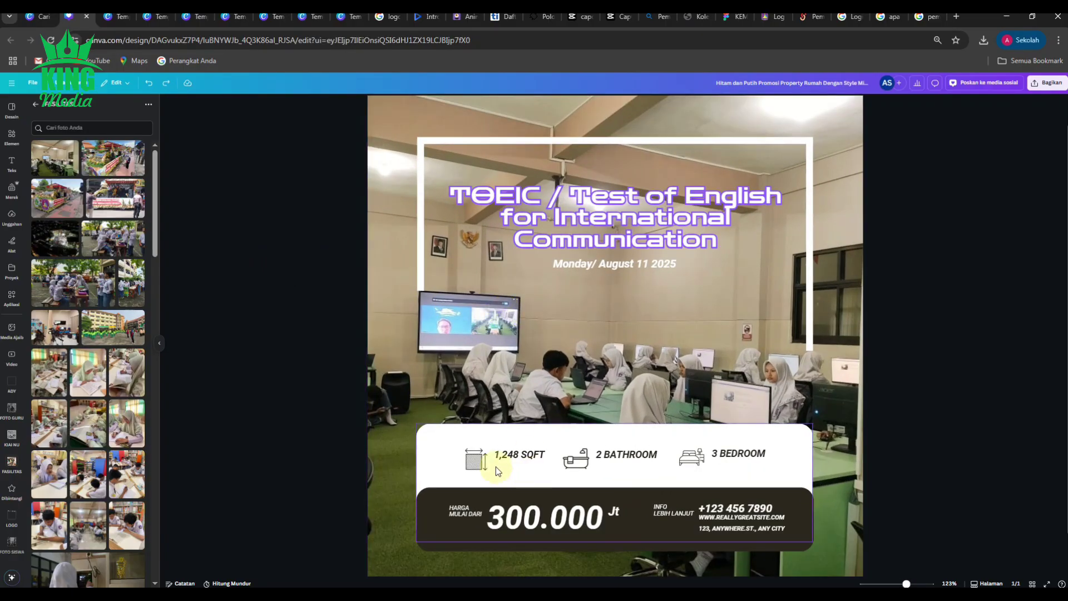
left_click(474, 461)
key("Delete")
left_click(526, 457)
key("Delete")
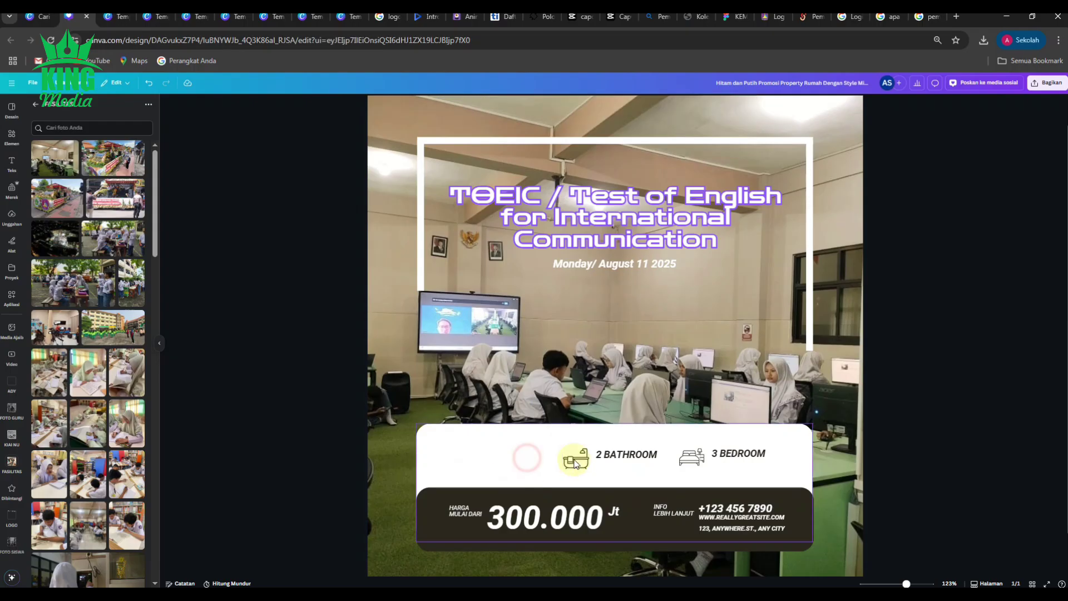
left_click(576, 459)
key("Delete")
left_click(619, 458)
key("Delete")
left_click(692, 456)
key("Delete")
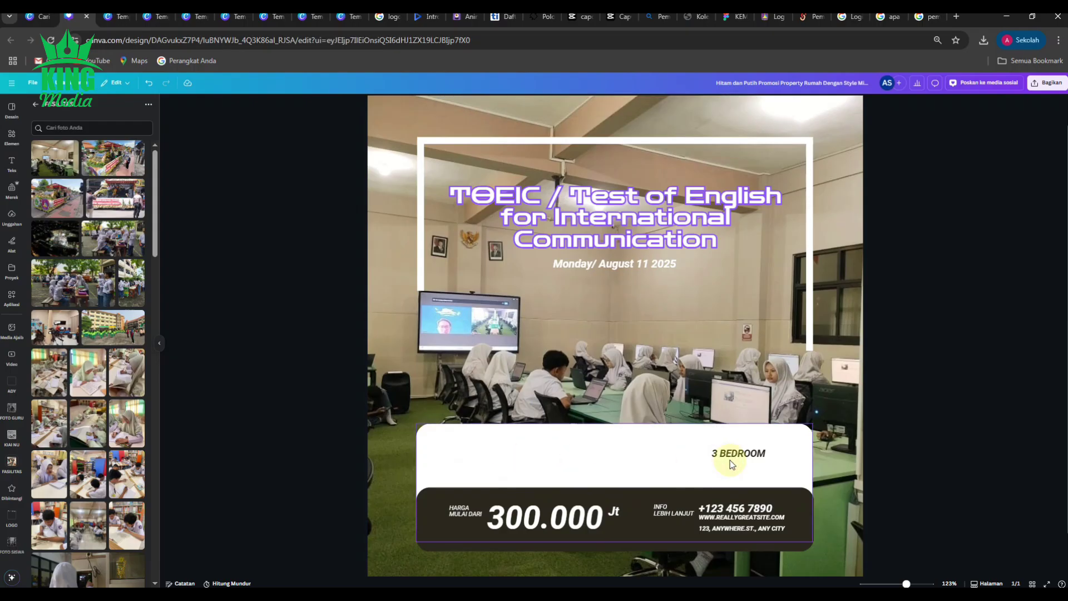
left_click(729, 456)
key("Delete")
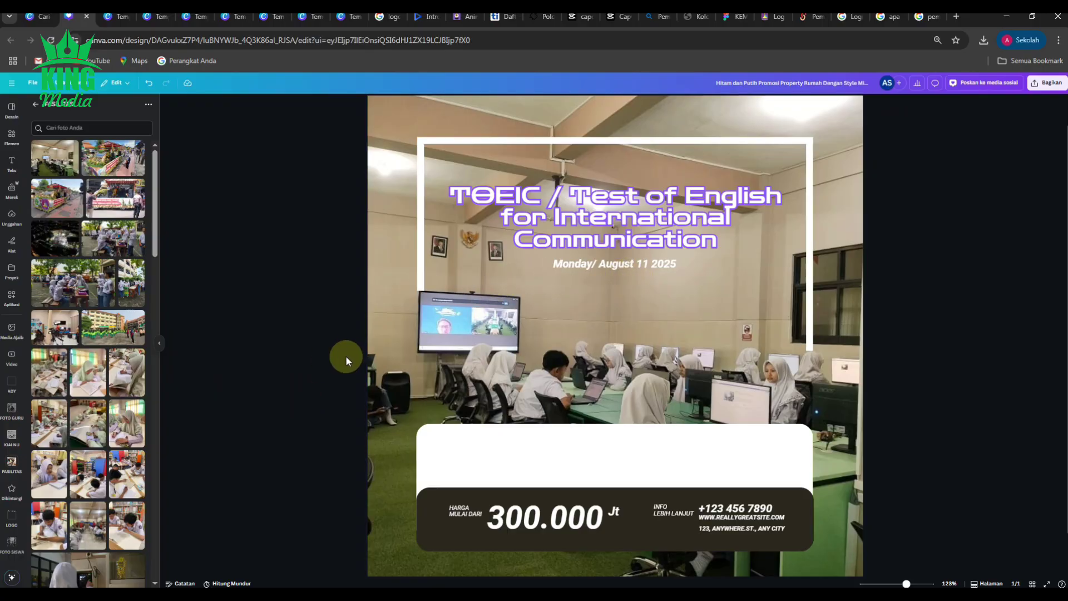
Insert the long SMK YPM 3 Taman header strip with partner logos from the logo folder into the poster.
scroll(345, 358, "down", 2)
scroll(344, 358, "up", 1)
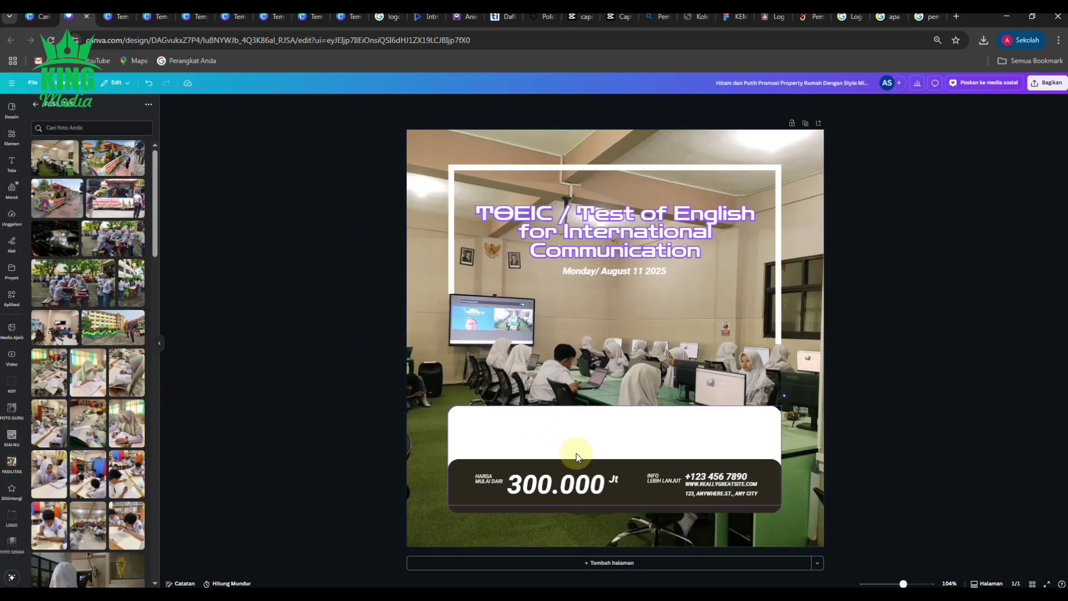
left_click(16, 516)
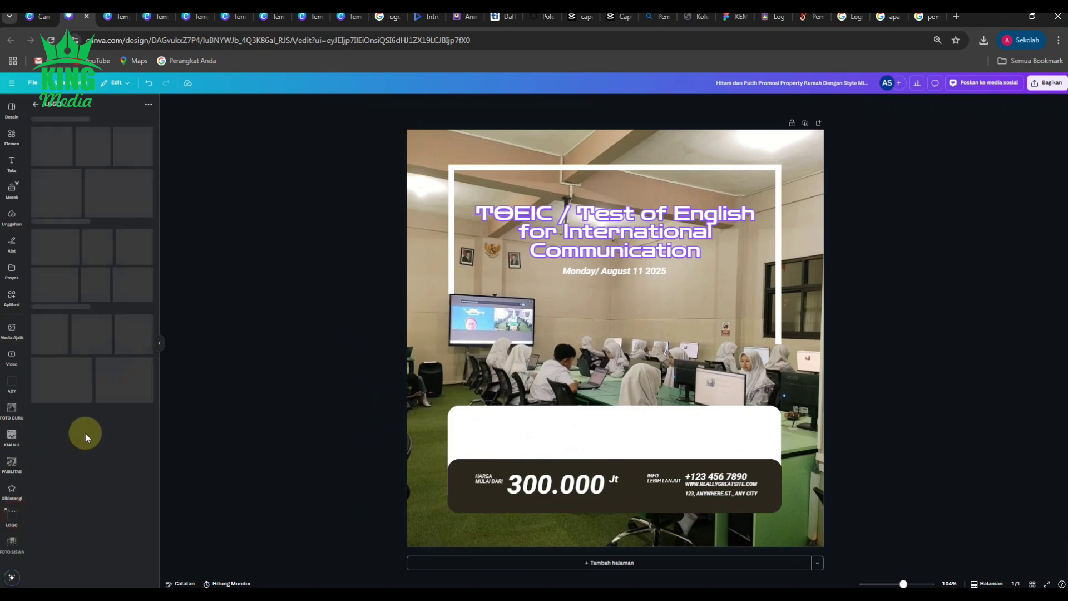
scroll(82, 325, "down", 1)
scroll(78, 329, "down", 10)
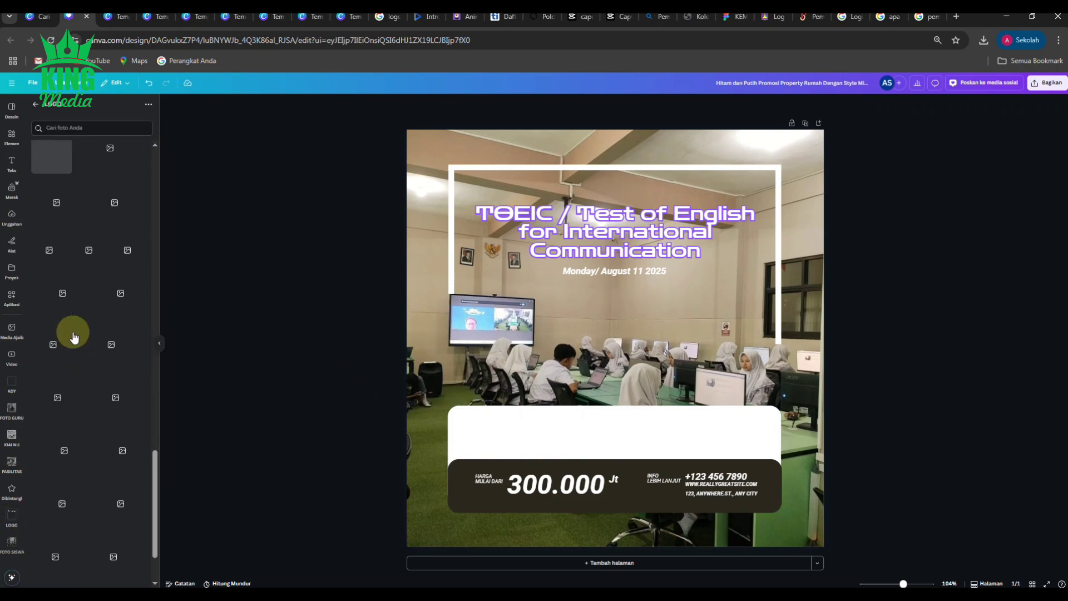
scroll(74, 335, "down", 2)
left_click(63, 409)
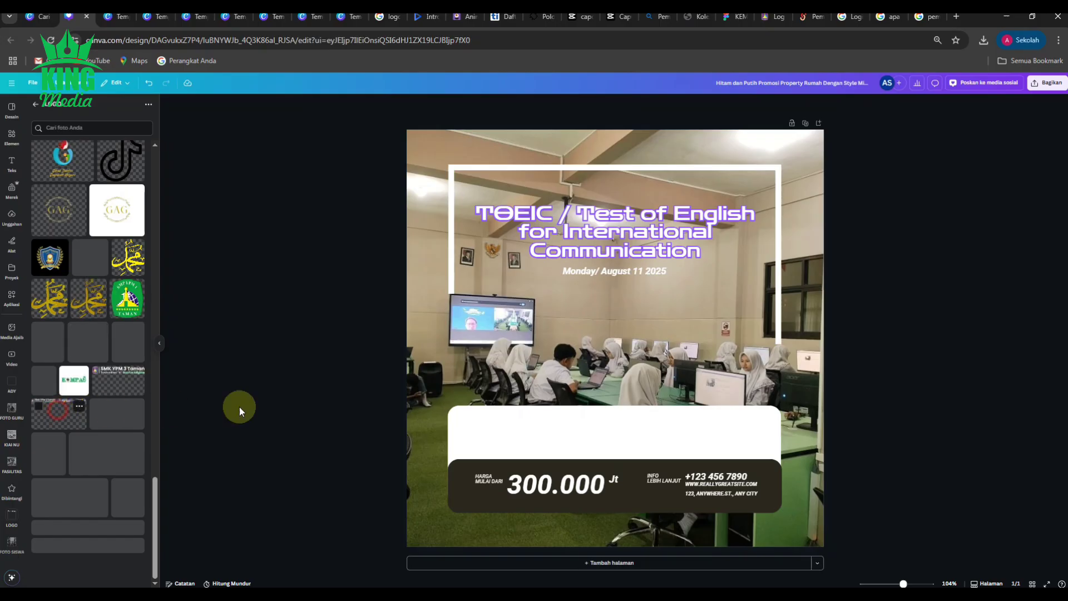
Move the school logo strip off the heading area and centre it inside the white info panel.
left_click_drag(615, 424, 629, 276)
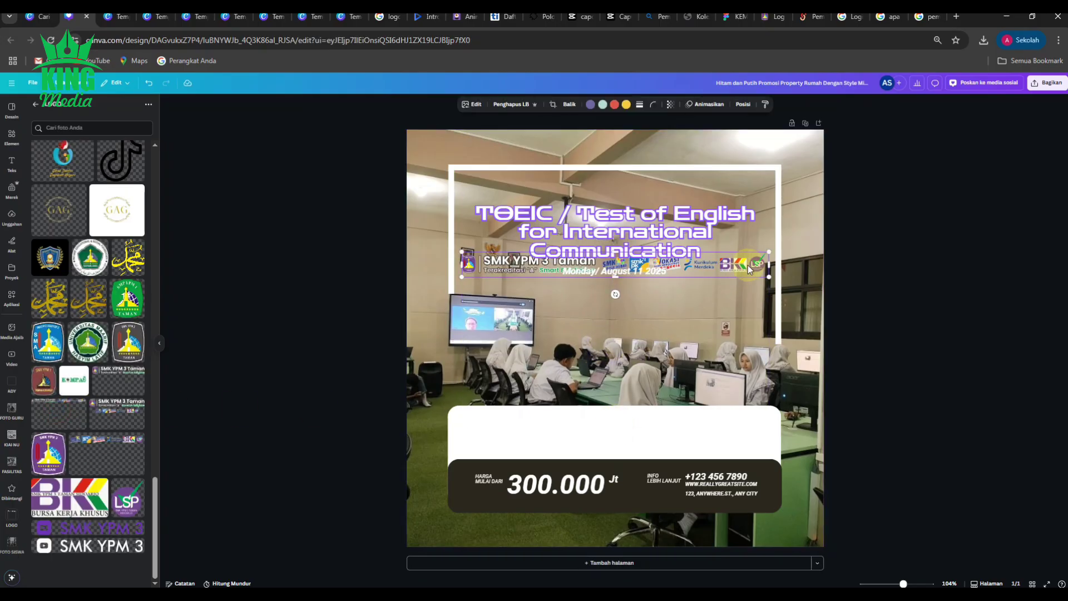
left_click_drag(751, 267, 759, 431)
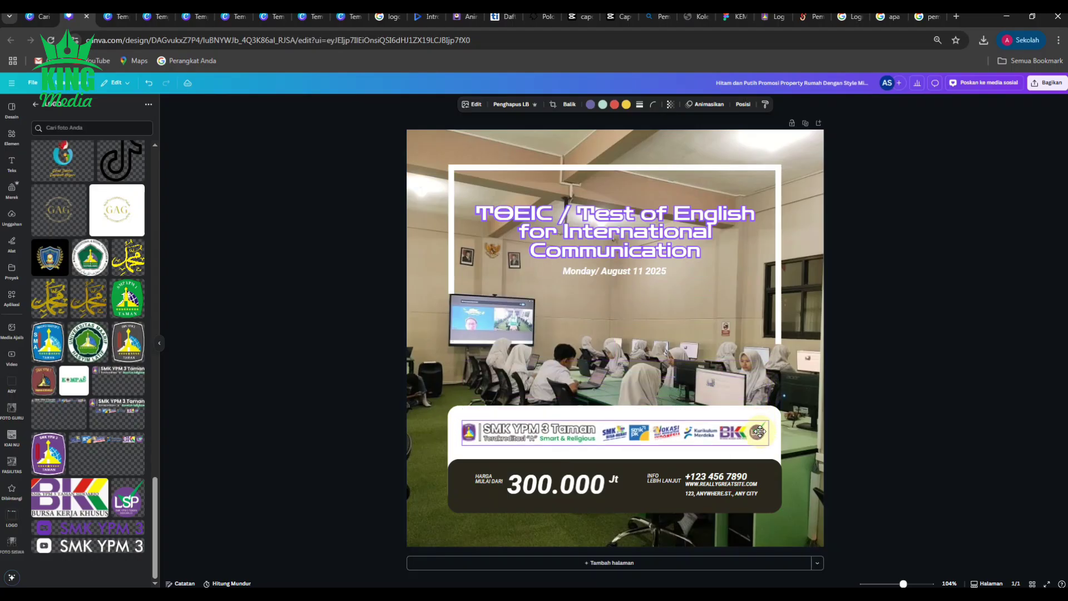
left_click(907, 422)
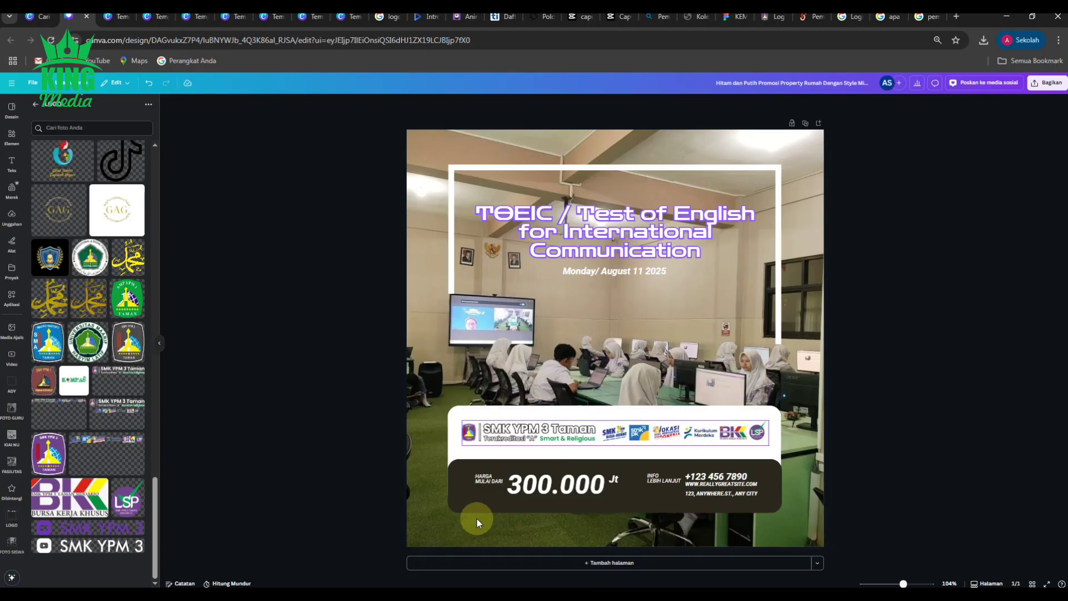
left_click(492, 479)
scroll(583, 509, "up", 3)
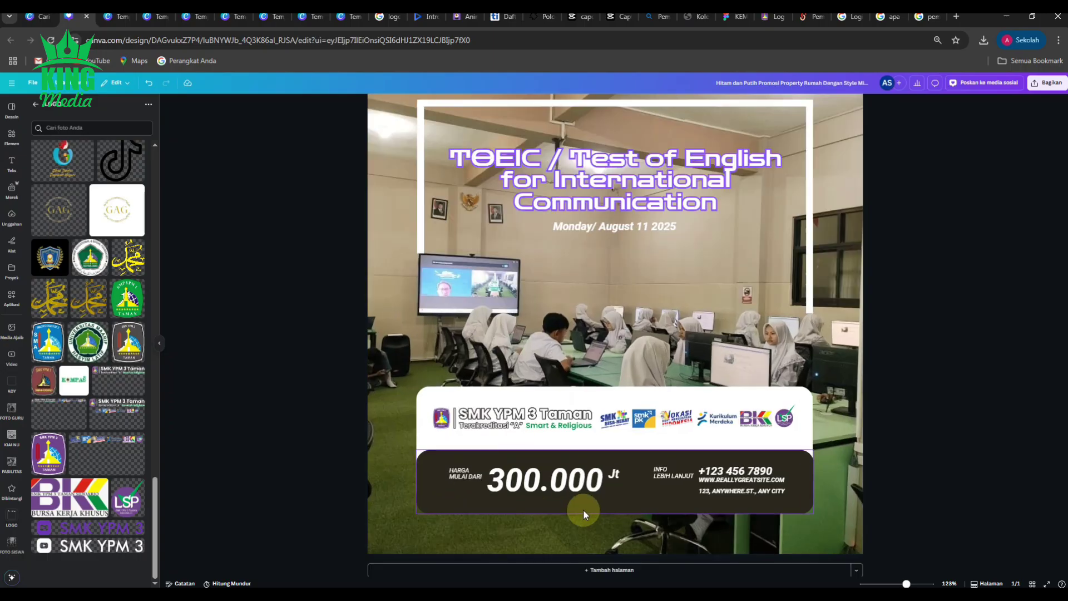
scroll(583, 509, "down", 3)
scroll(583, 499, "up", 2)
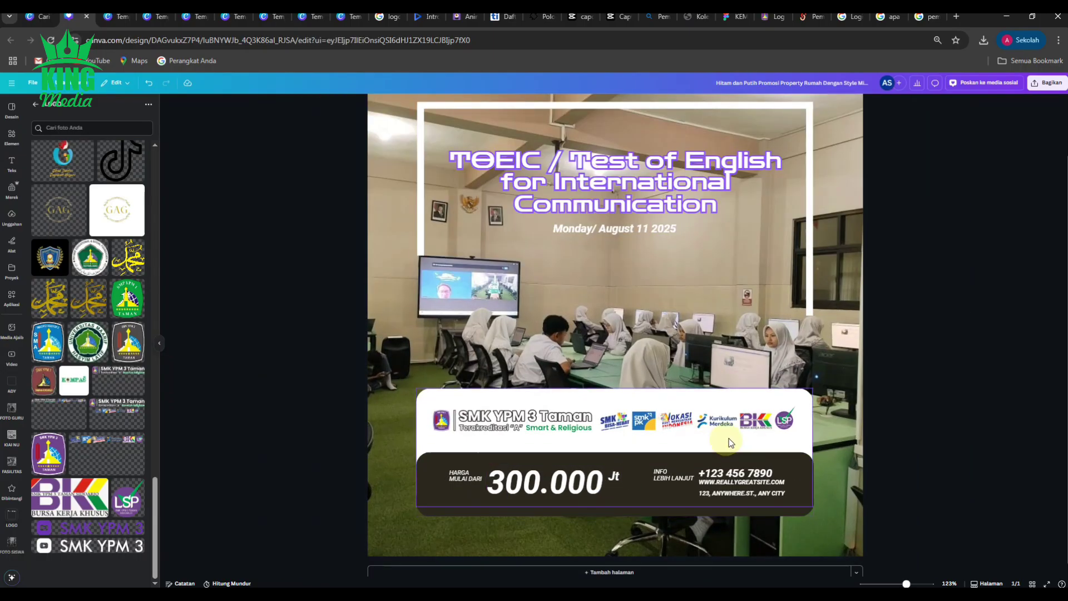
left_click(794, 414)
scroll(804, 411, "down", 2)
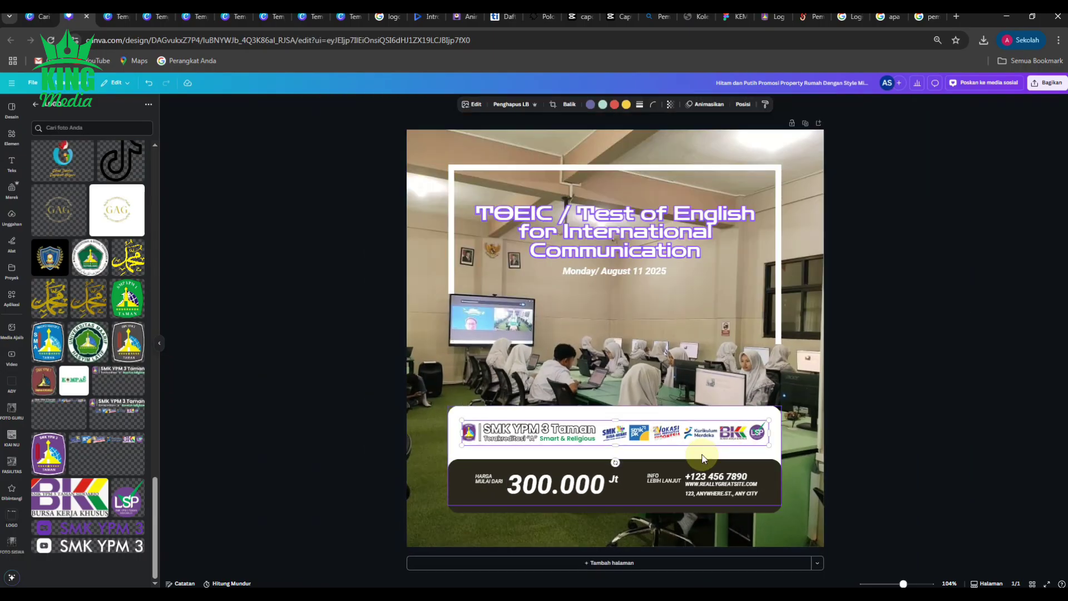
Insert the transparent shark mascot with folded hands from the logo folder and shift it toward the poster's right side.
scroll(89, 431, "up", 10)
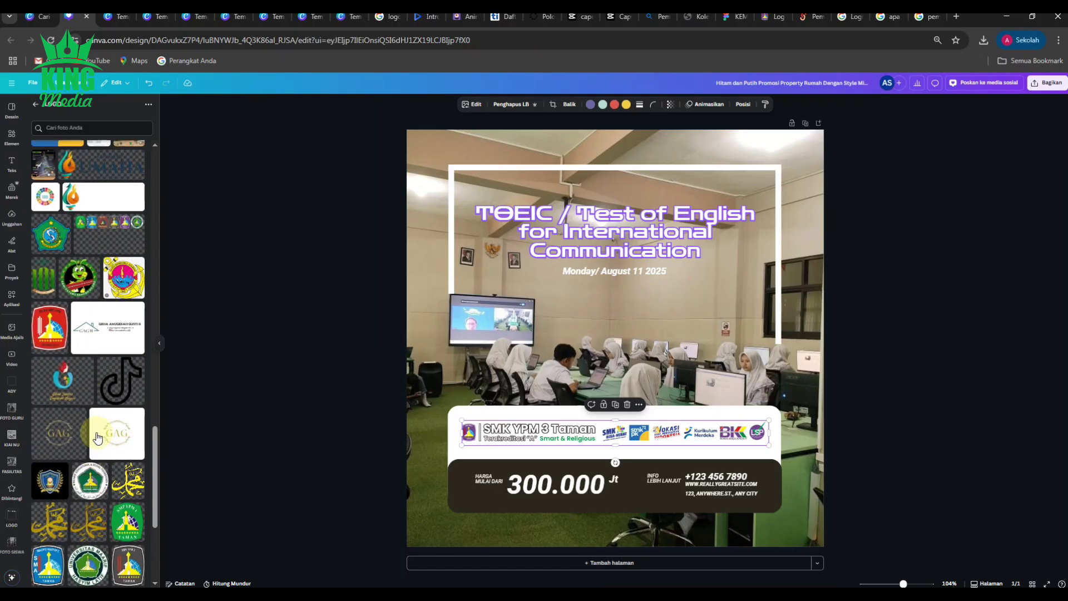
scroll(87, 427, "up", 3)
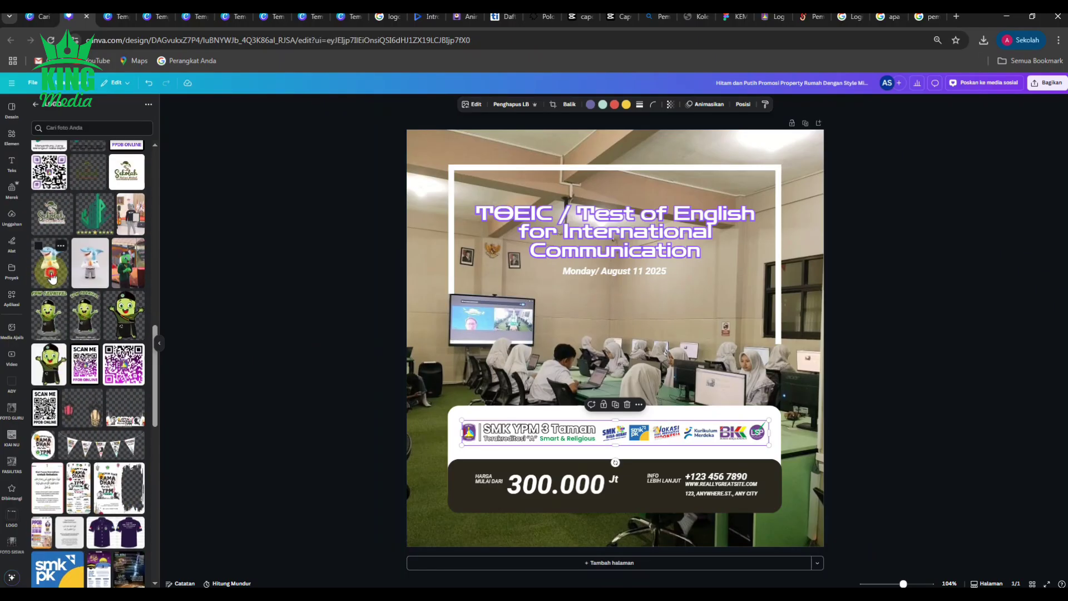
left_click(50, 262)
left_click_drag(621, 303, 723, 322)
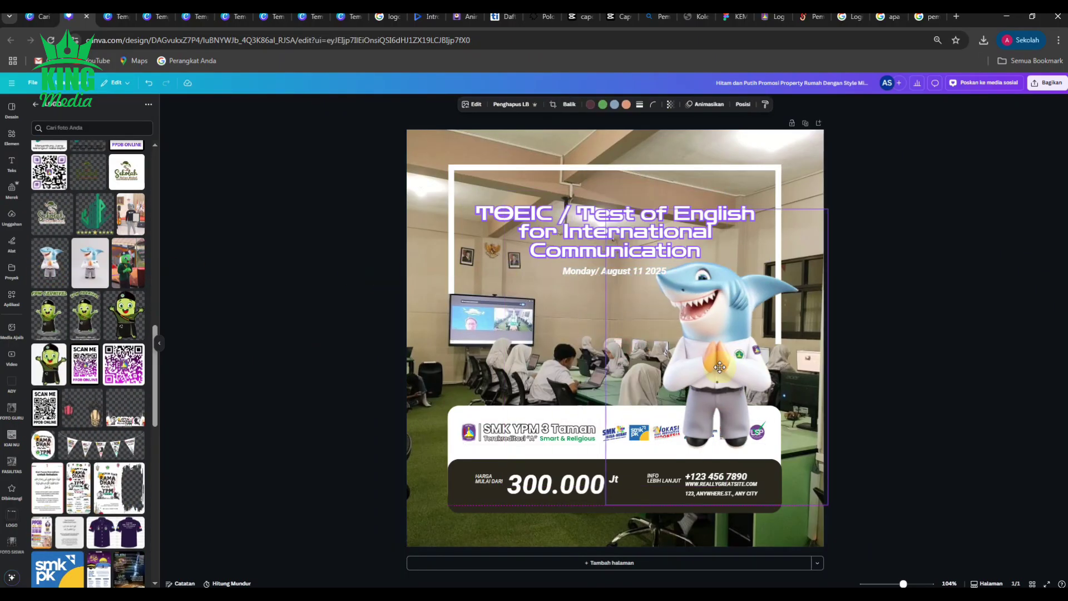
Crop the empty margins around the shark mascot on all four sides so the frame fits the figure.
left_click_drag(717, 211, 716, 258)
left_click_drag(605, 381, 653, 371)
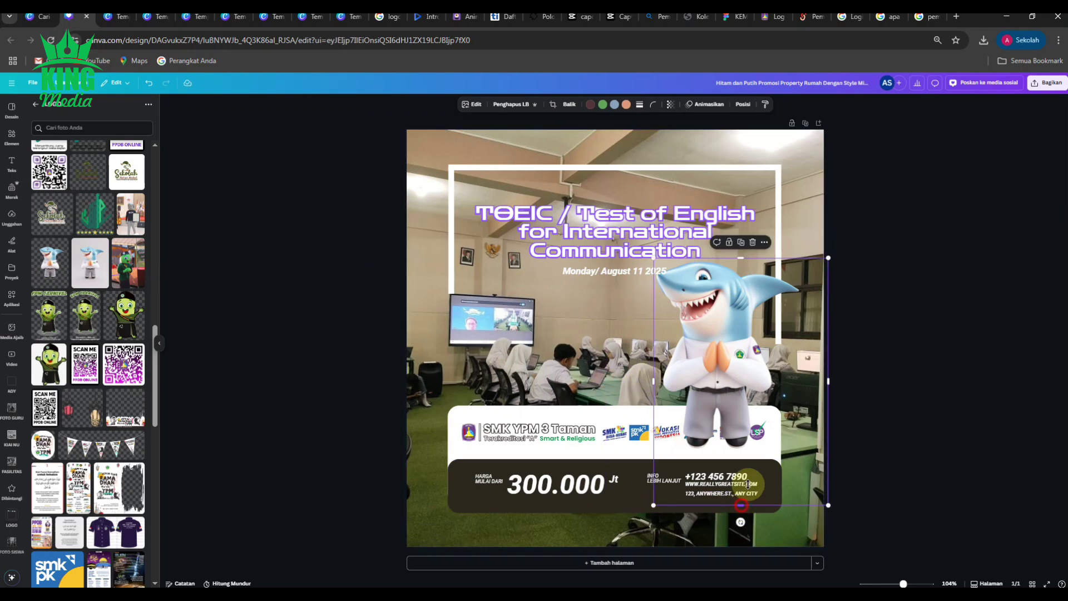
left_click_drag(752, 505, 755, 450)
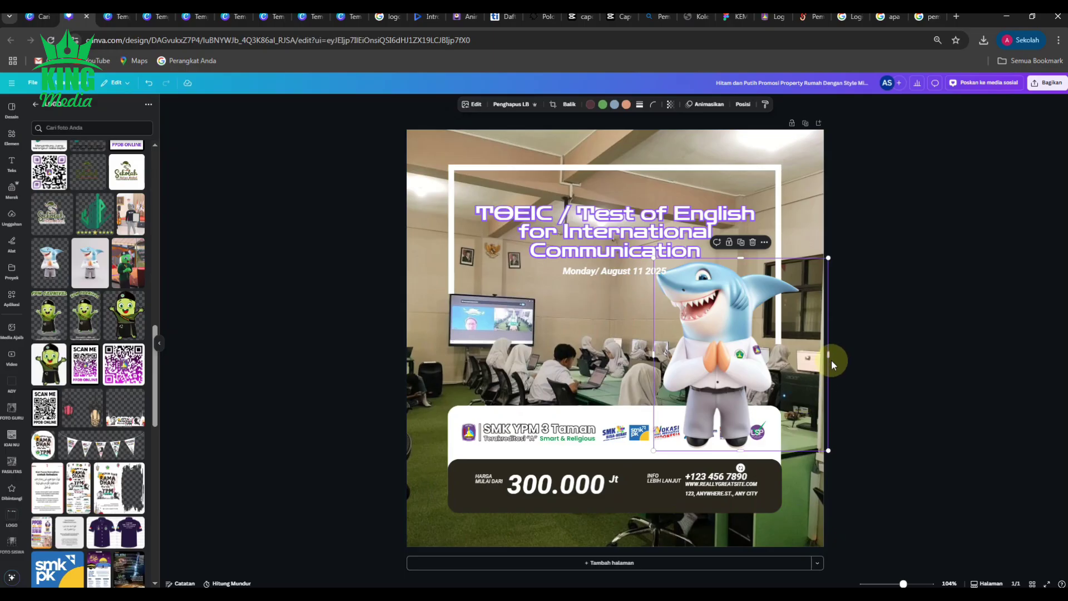
left_click_drag(829, 356, 804, 357)
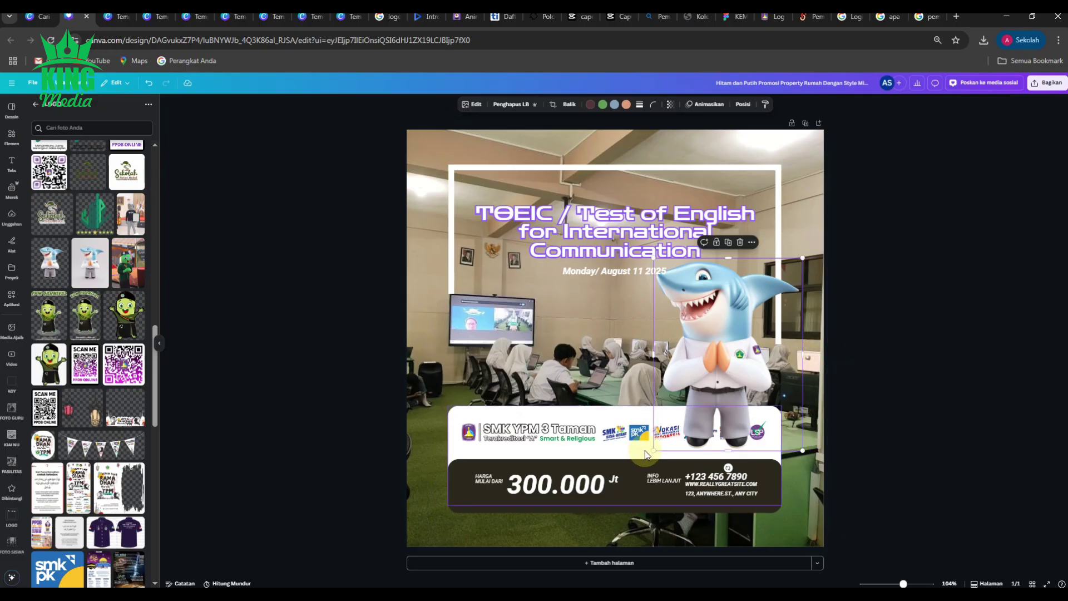
Shrink the shark mascot to a small icon and place it in the poster's upper-right corner.
left_click_drag(653, 450, 801, 153)
left_click(886, 188)
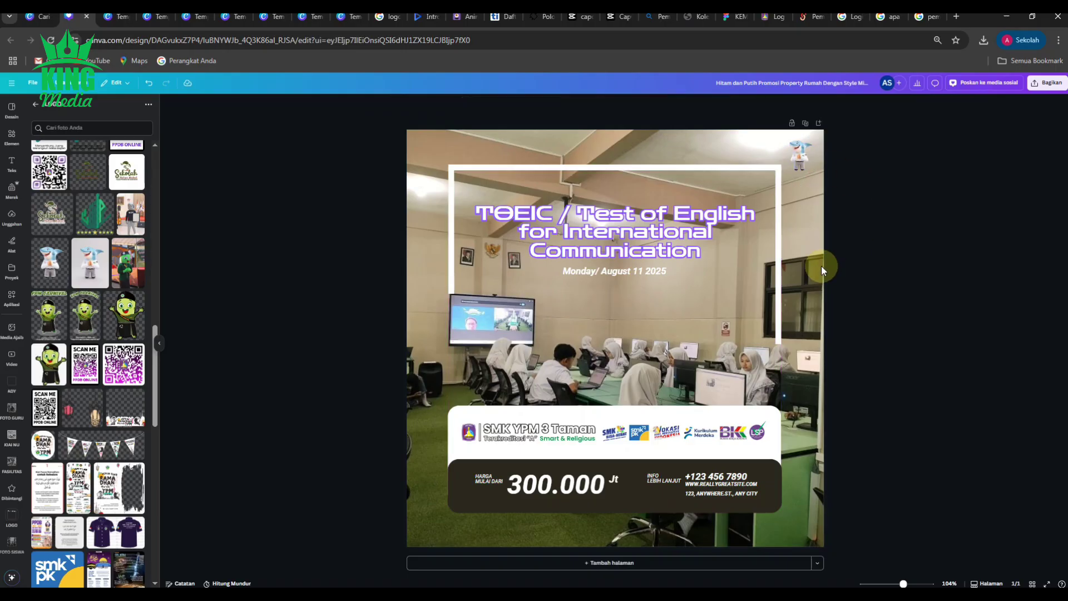
left_click(882, 374)
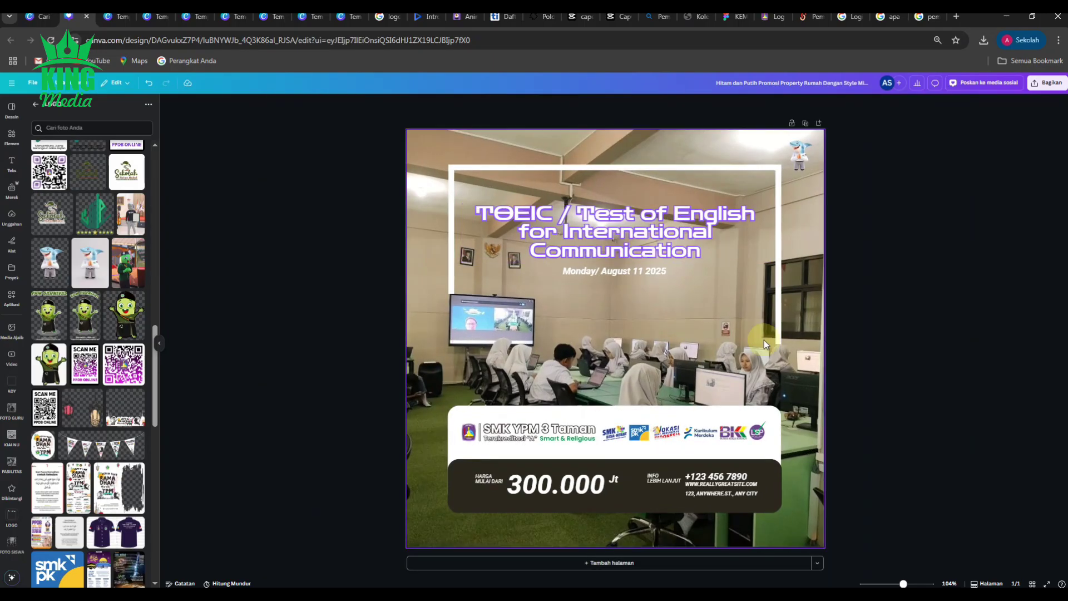
left_click(885, 410)
Recolour the dark price and contact panel with the green photo colour sampled from the school logo strip.
scroll(695, 486, "up", 3)
scroll(693, 485, "down", 1)
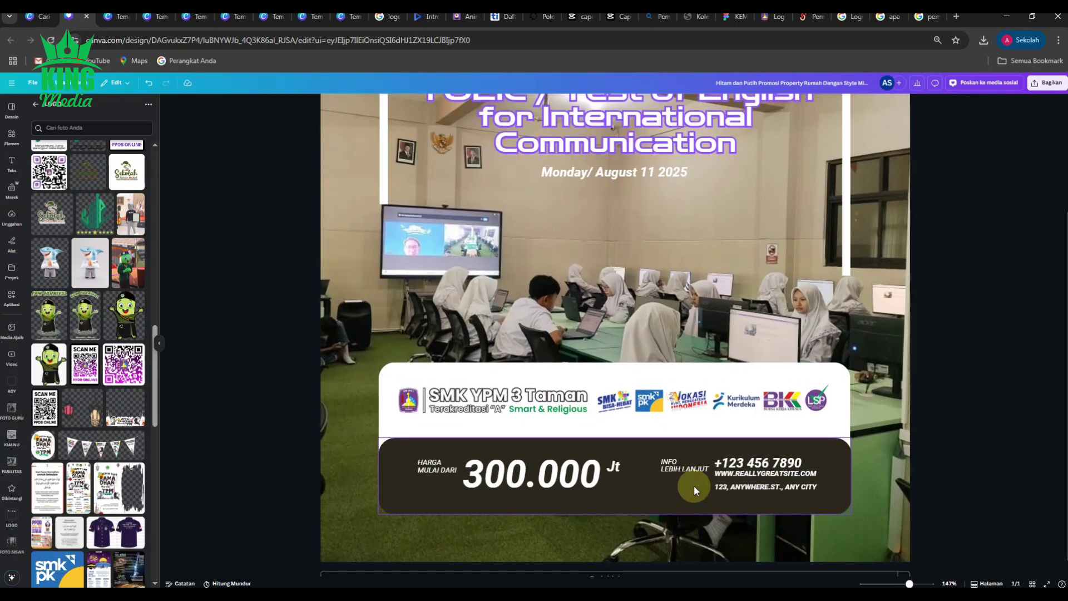
scroll(616, 496, "up", 1)
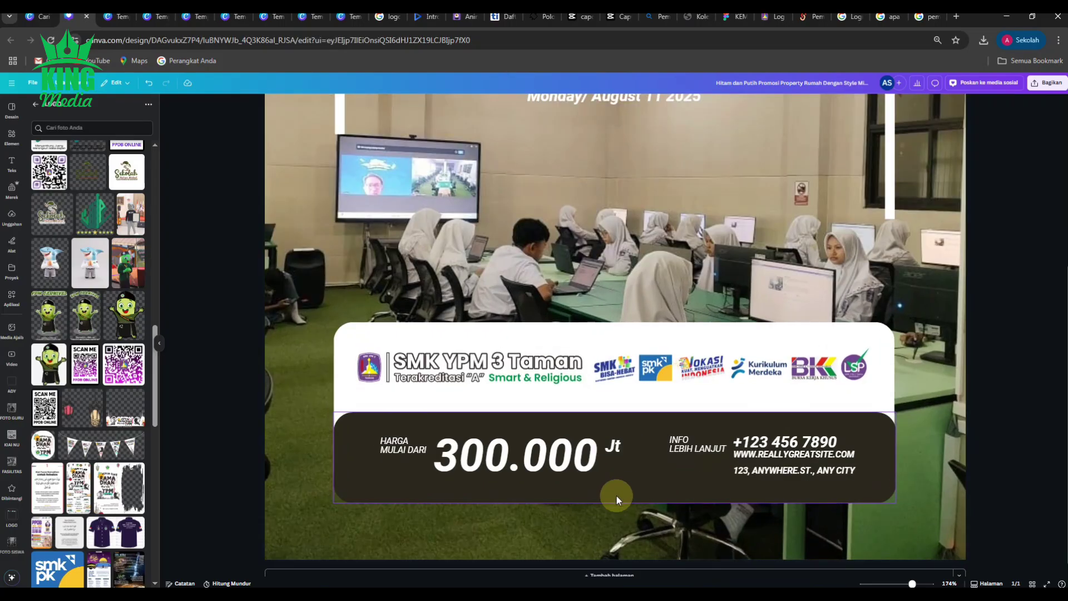
scroll(615, 496, "down", 3)
left_click(615, 496)
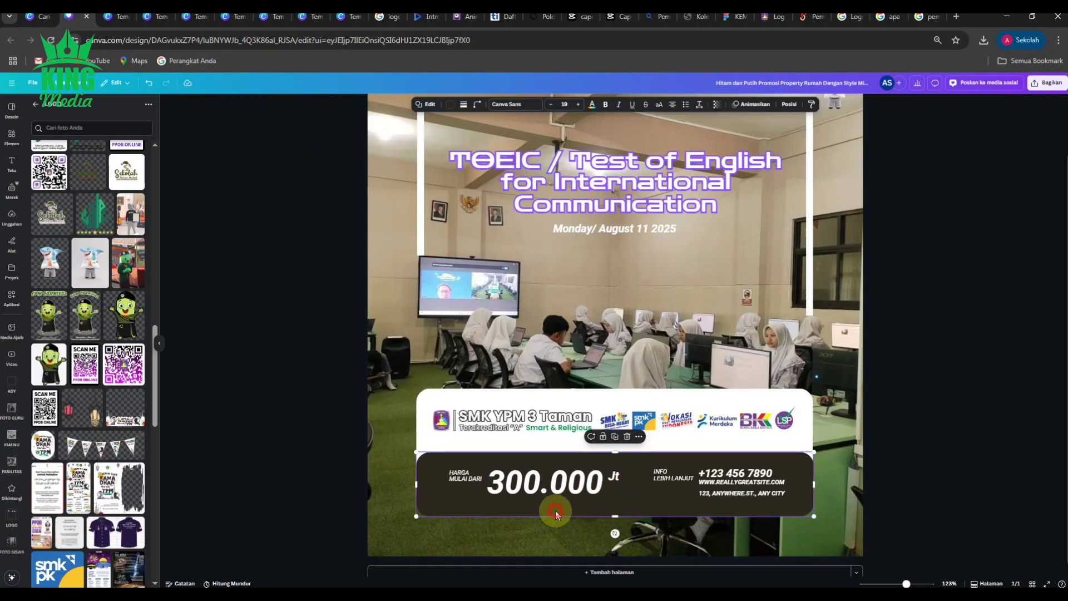
left_click(450, 104)
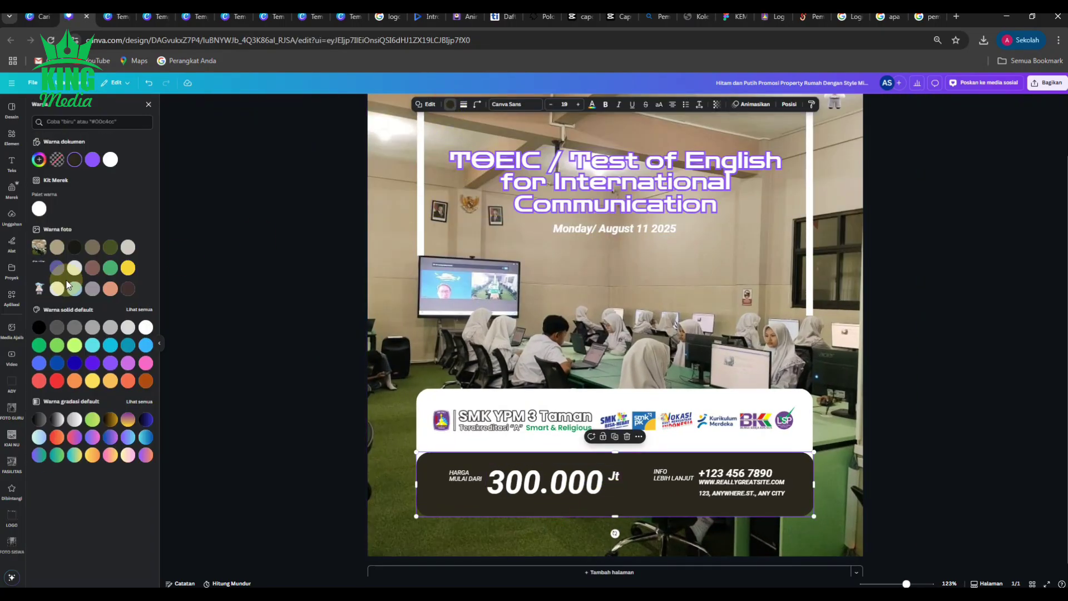
left_click(113, 270)
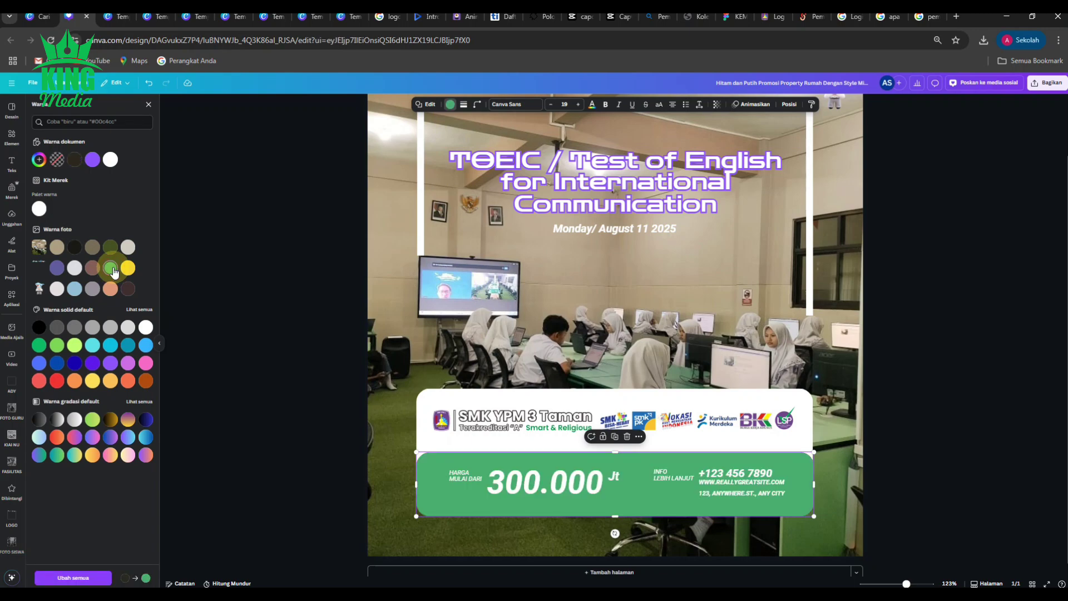
left_click(298, 428)
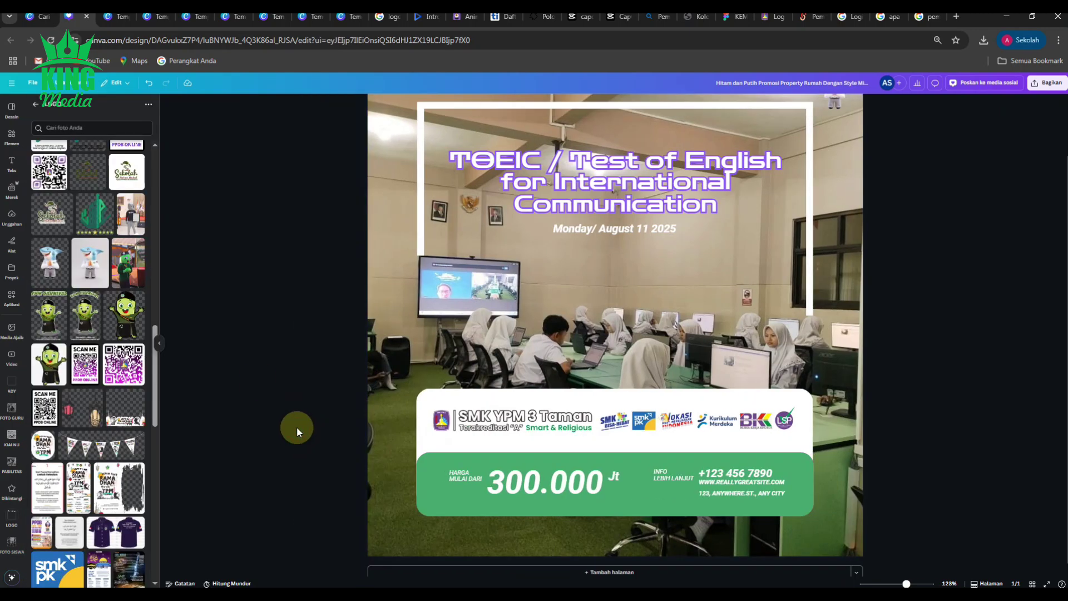
Replace the "HARGA MULAI DARI" label with "SPMB GEL - INDEN" and enlarge it to about size 14.9 near the green panel's left edge.
scroll(297, 429, "down", 3)
scroll(294, 428, "up", 2)
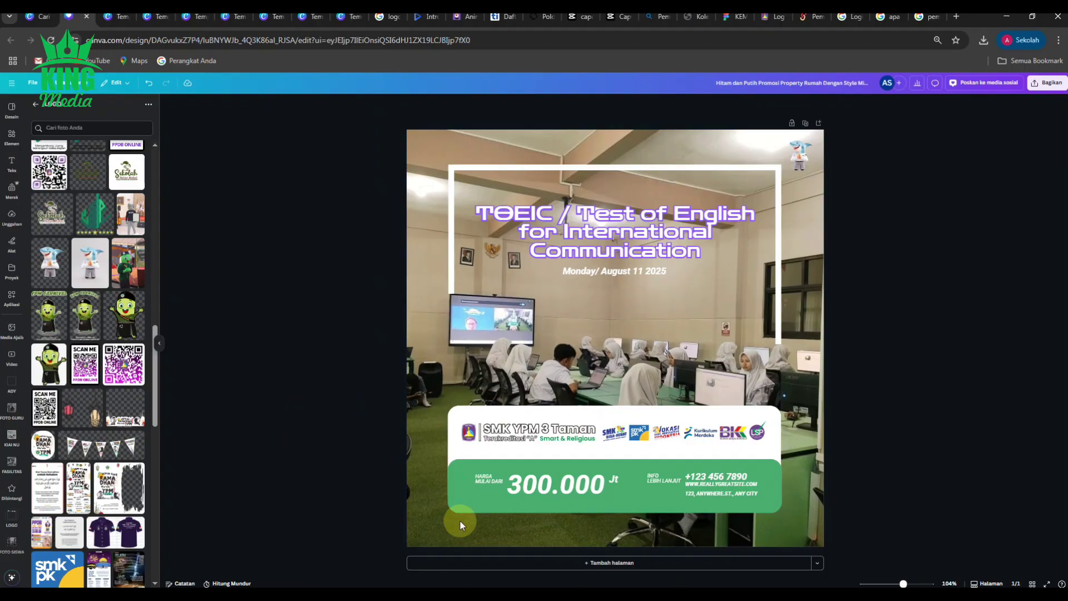
scroll(568, 513, "up", 2)
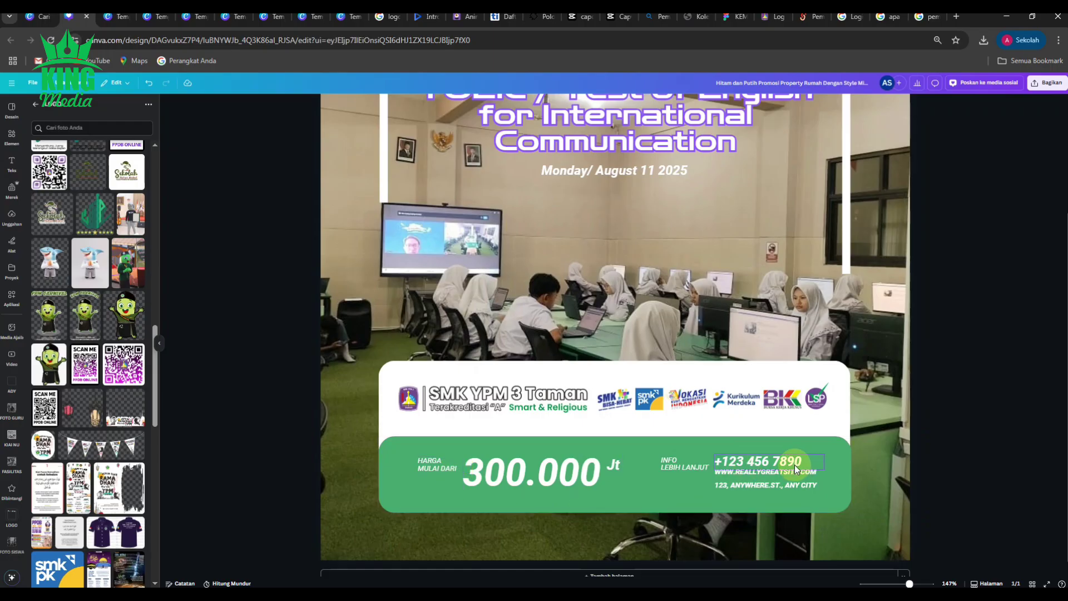
double_click(425, 465)
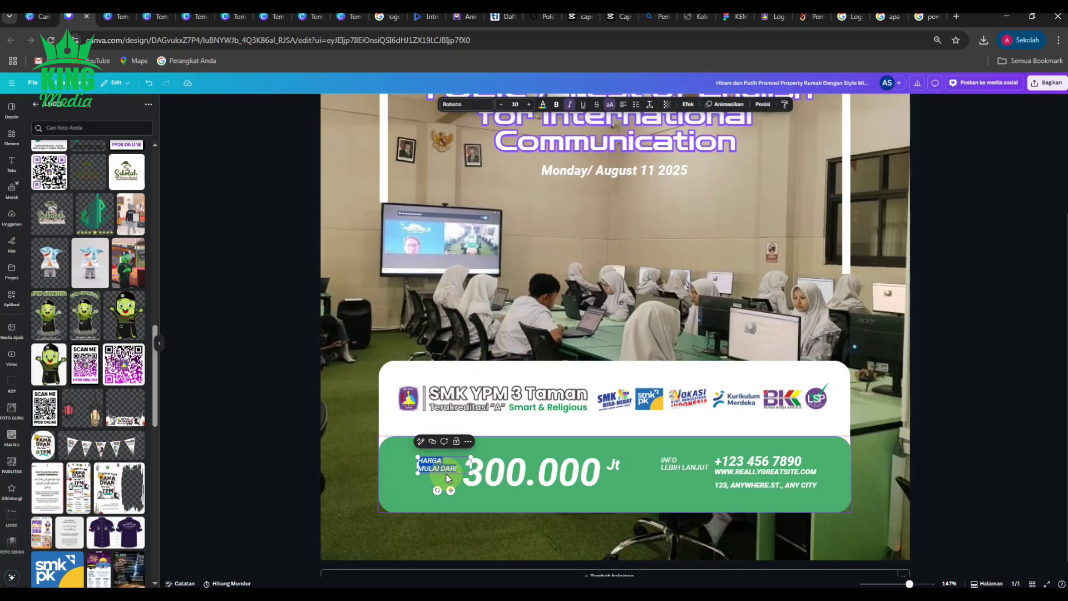
type("SPMB")
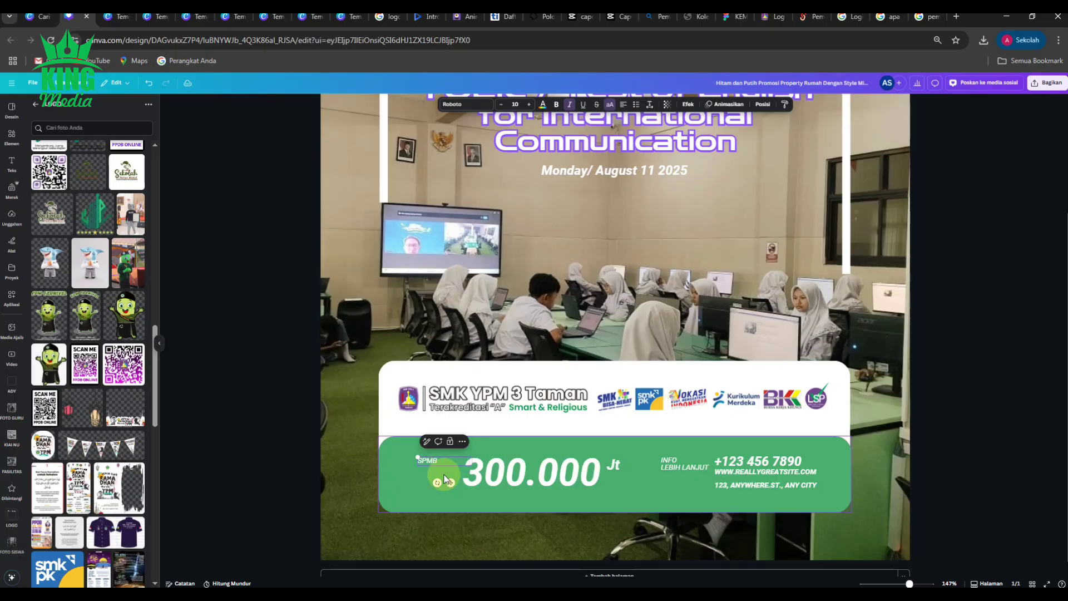
left_click(257, 519)
double_click(442, 460)
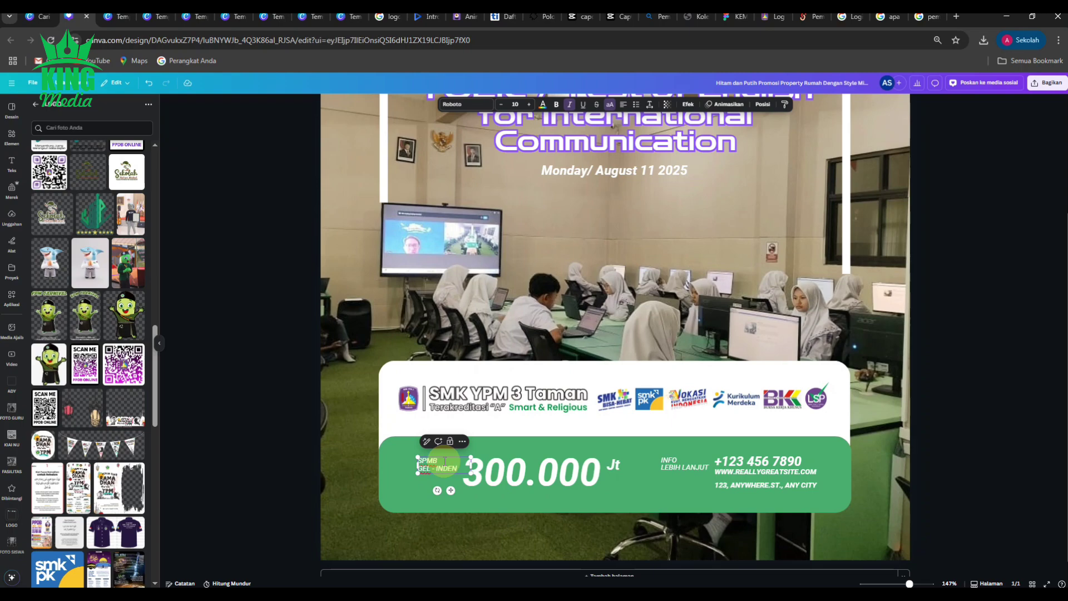
left_click(293, 466)
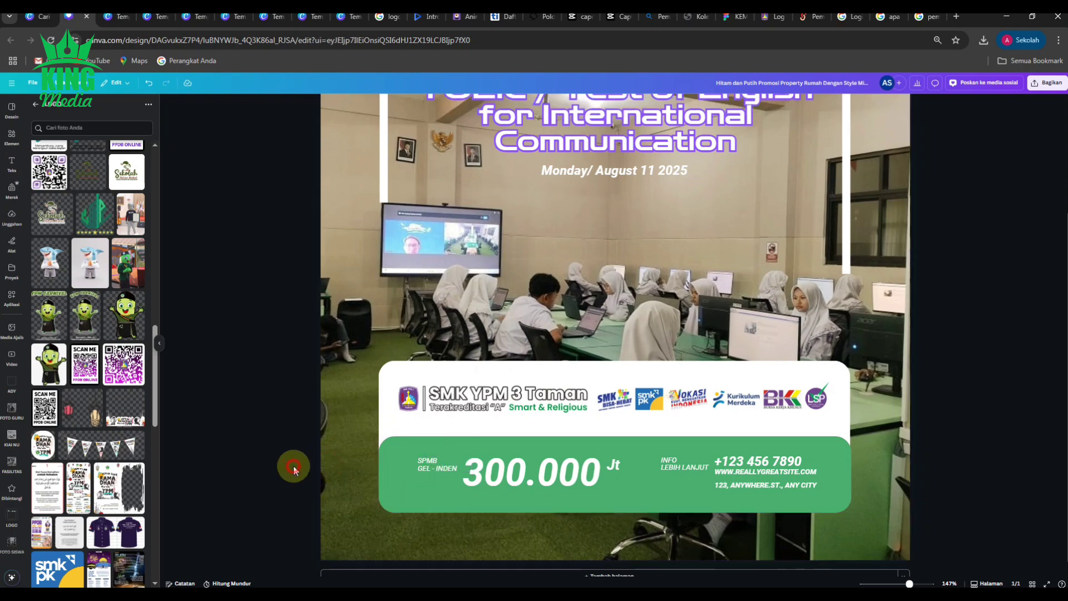
left_click(411, 470)
left_click_drag(428, 469, 502, 459)
Delete the "Jt" unit and shift the 300.000 price right so it clears the enlarged label.
left_click(509, 476)
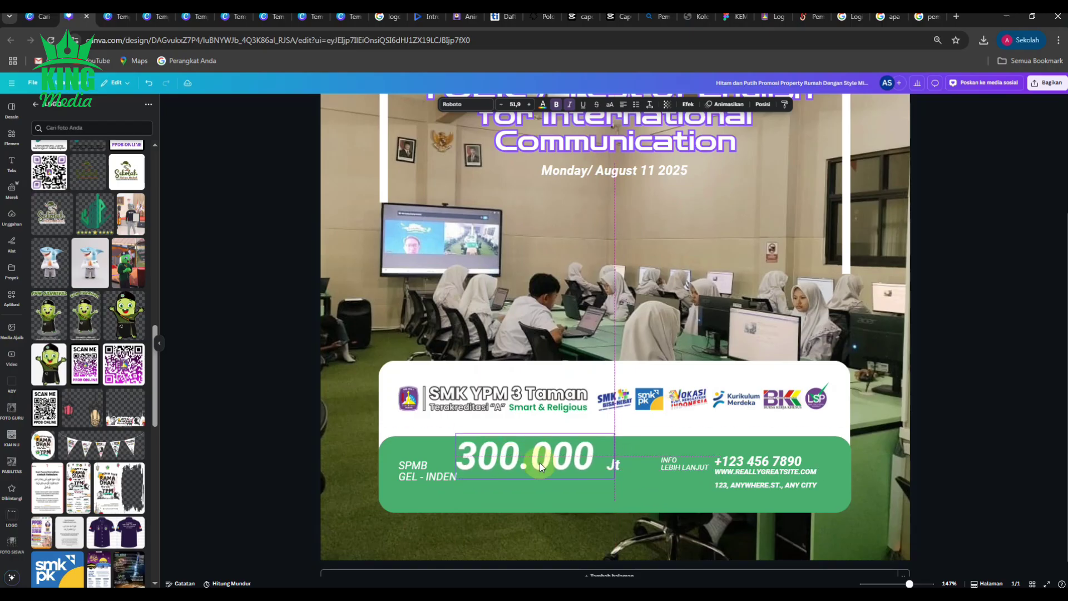
left_click(626, 471)
left_click_drag(586, 460, 606, 470)
left_click(445, 479)
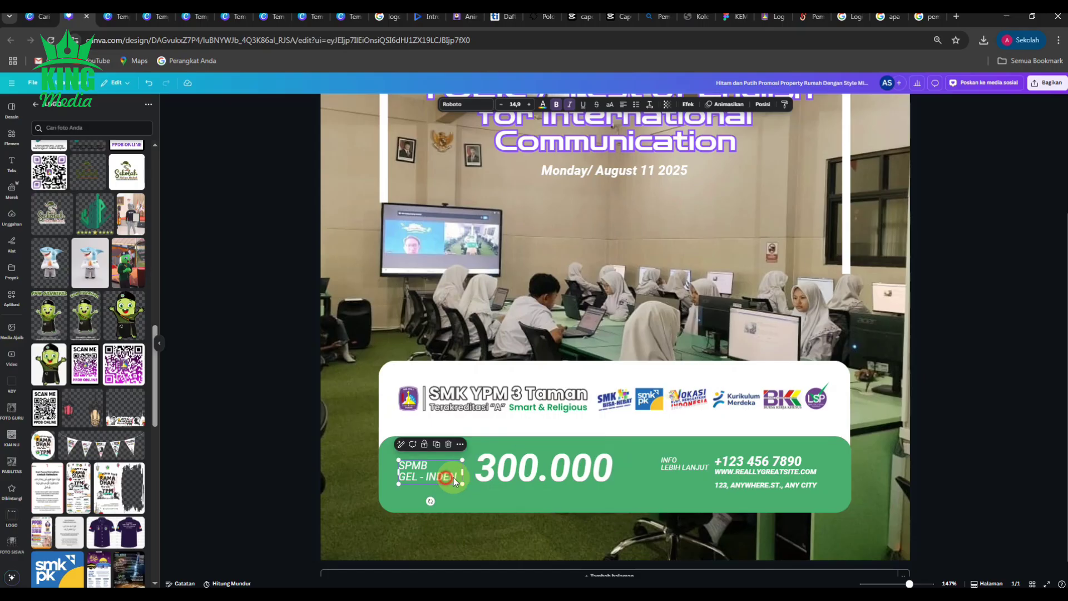
Delete the "INFO LEBIH LANJUT" label and the placeholder phone, website and address lines from the green panel.
left_click(693, 470)
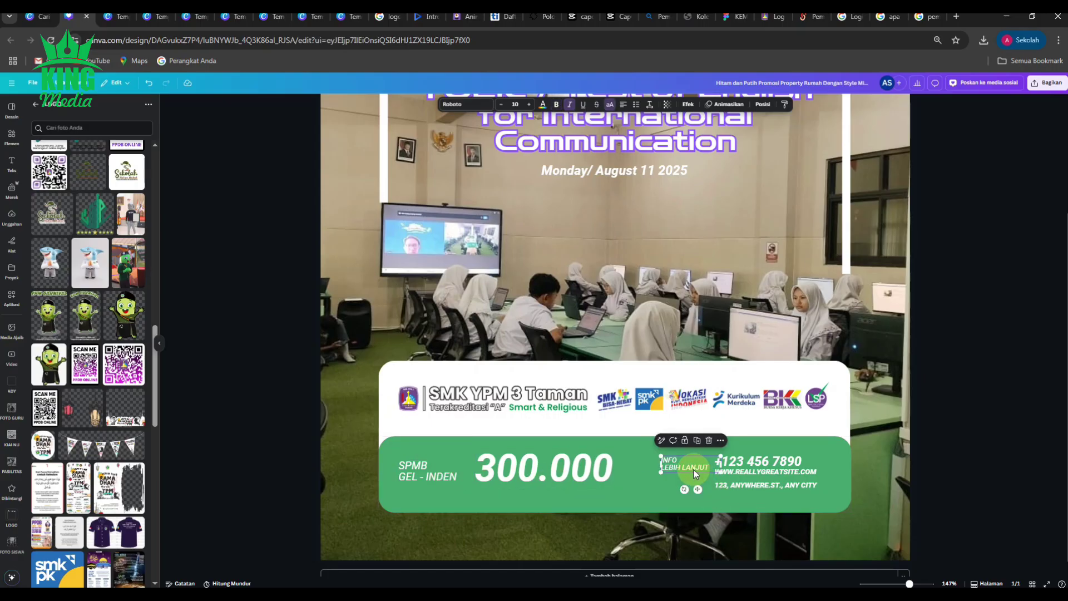
key("Delete")
left_click(752, 468)
key("Delete")
left_click(752, 471)
key("Delete")
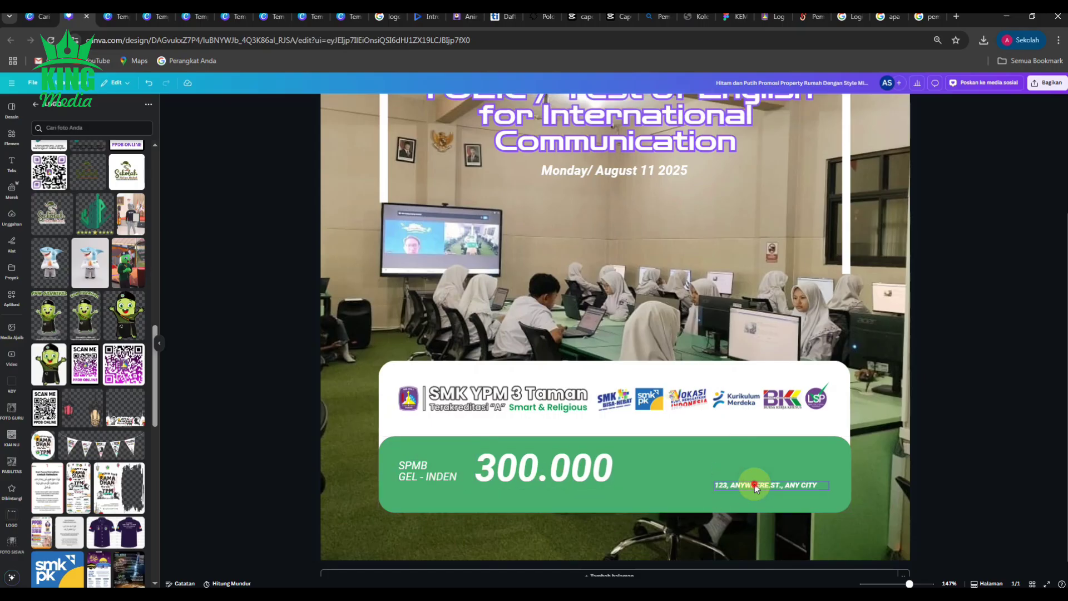
left_click(762, 485)
key("Delete")
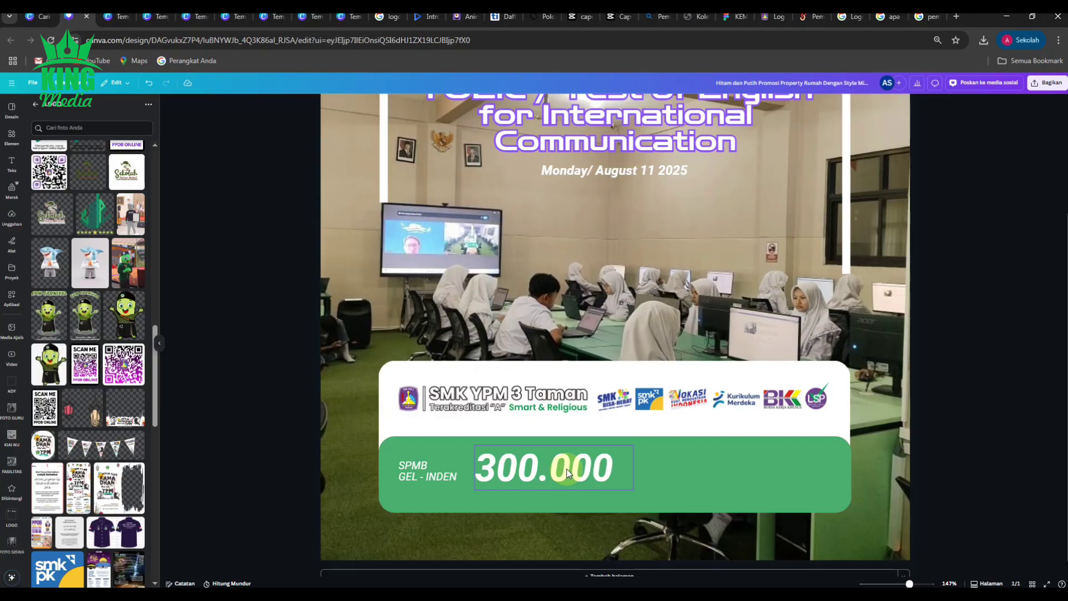
Undo the deletion of the placeholder phone, website and address lines in the green panel.
key("ctrl+z")
key("ctrl+z")
key("ctrl+z")
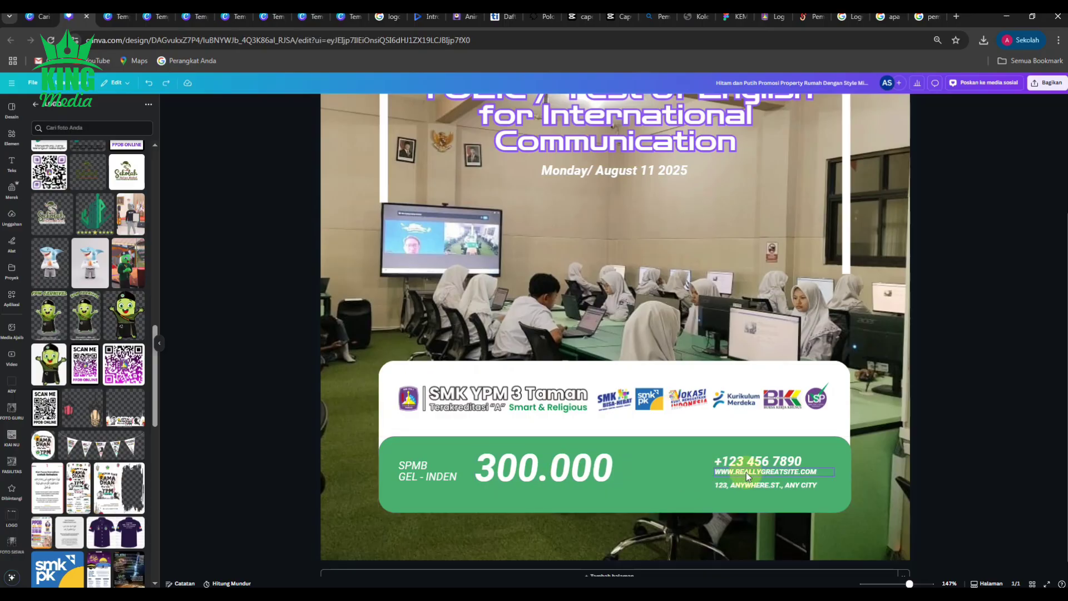
Make the "SPMB GEL - INDEN" label bold and delete the placeholder phone, website and address lines from the green panel.
left_click(426, 466)
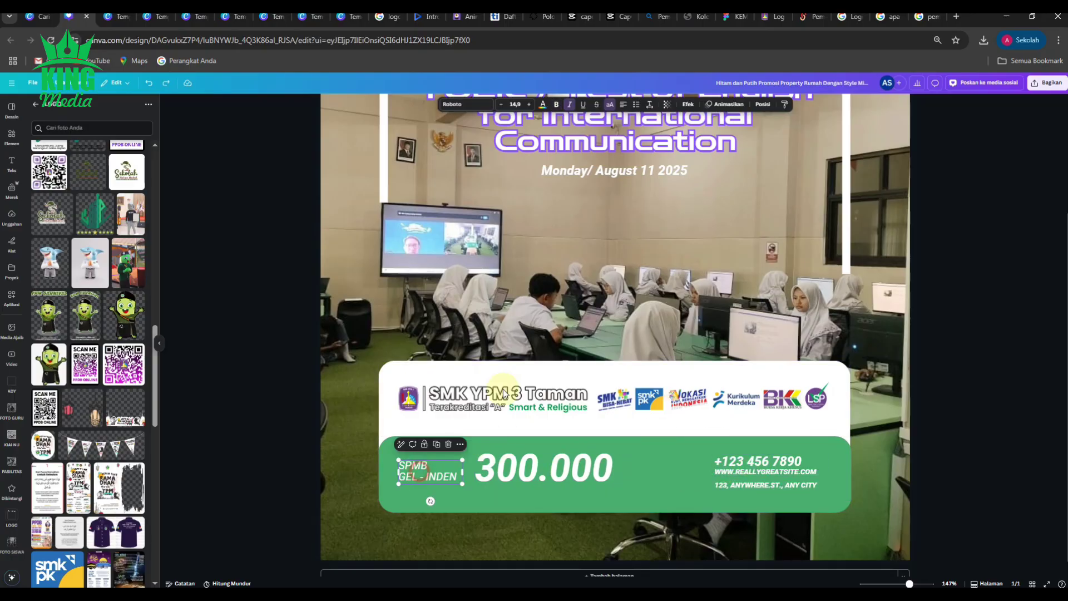
left_click(556, 104)
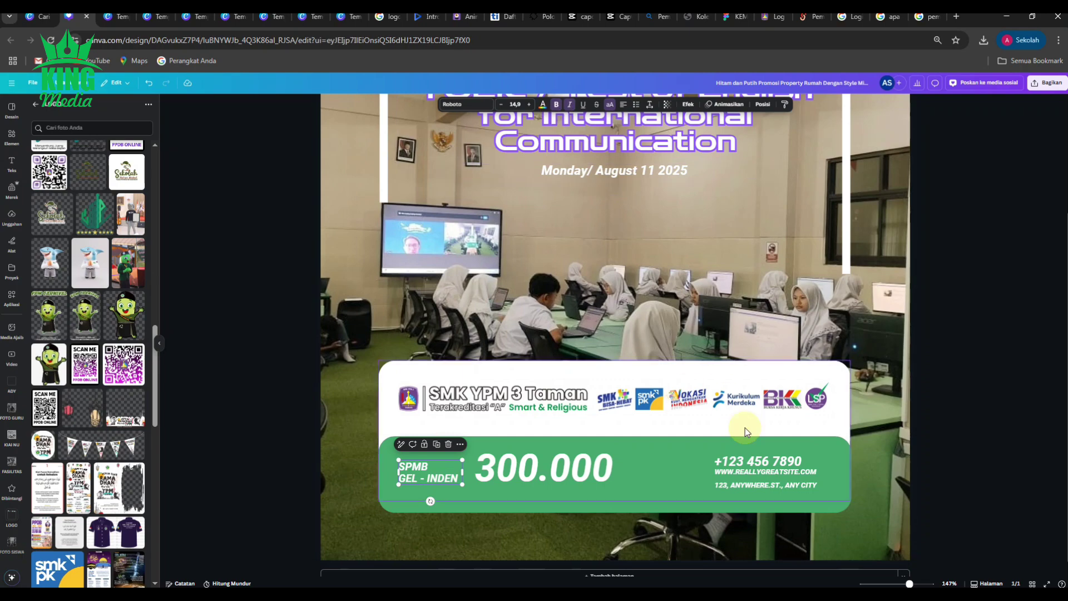
left_click(755, 467)
key("Delete")
left_click(768, 472)
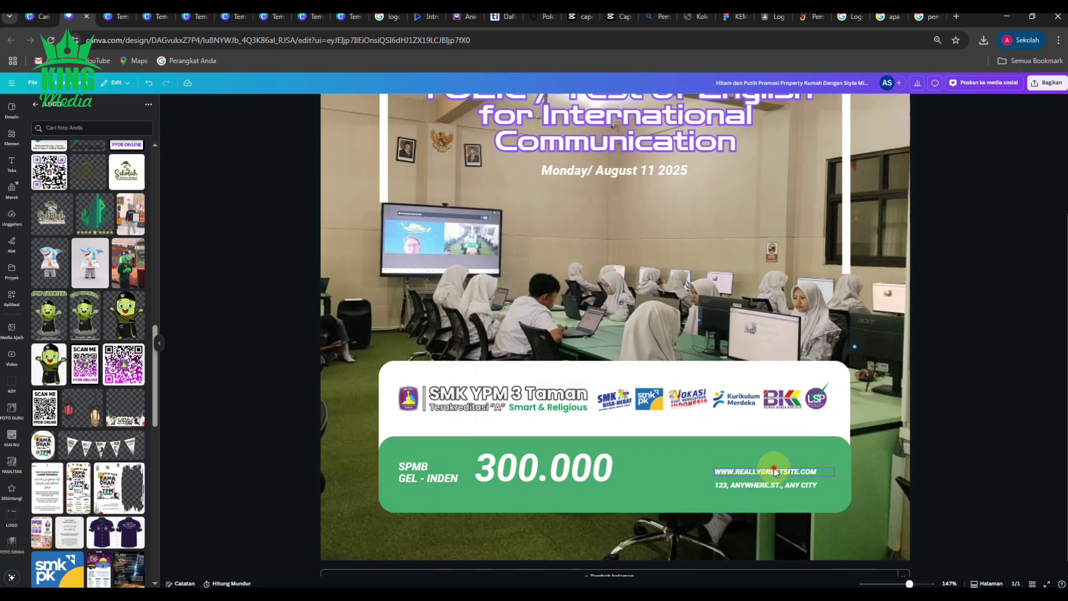
key("Delete")
left_click(776, 486)
key("Delete")
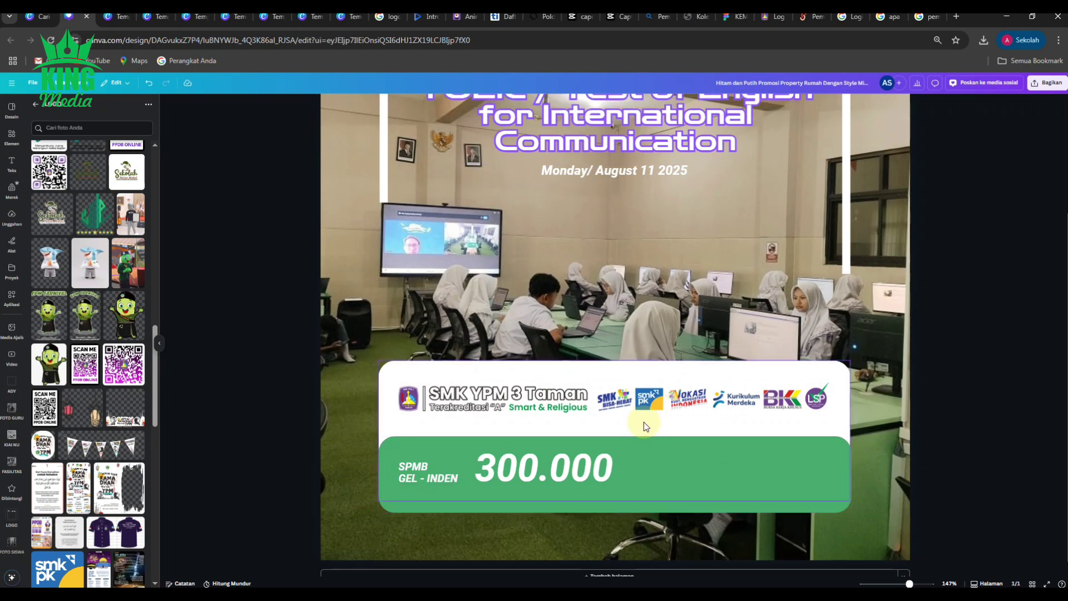
Enlarge the "SPMB GEL - INDEN" label to about size 20 and reposition the 300.000 price just beside it.
scroll(642, 422, "down", 3)
scroll(625, 465, "up", 2)
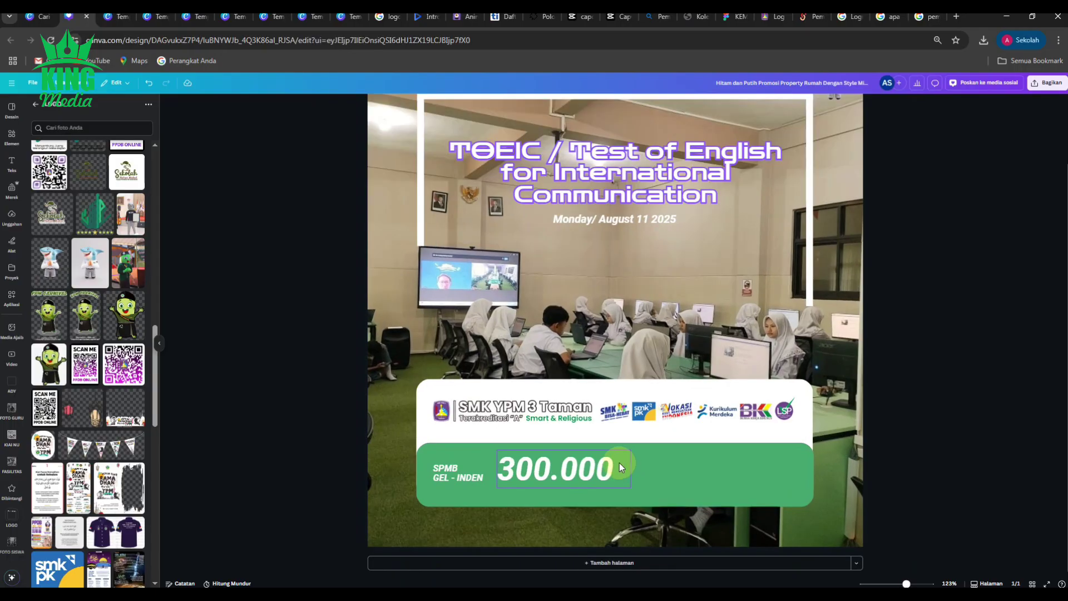
left_click(579, 470)
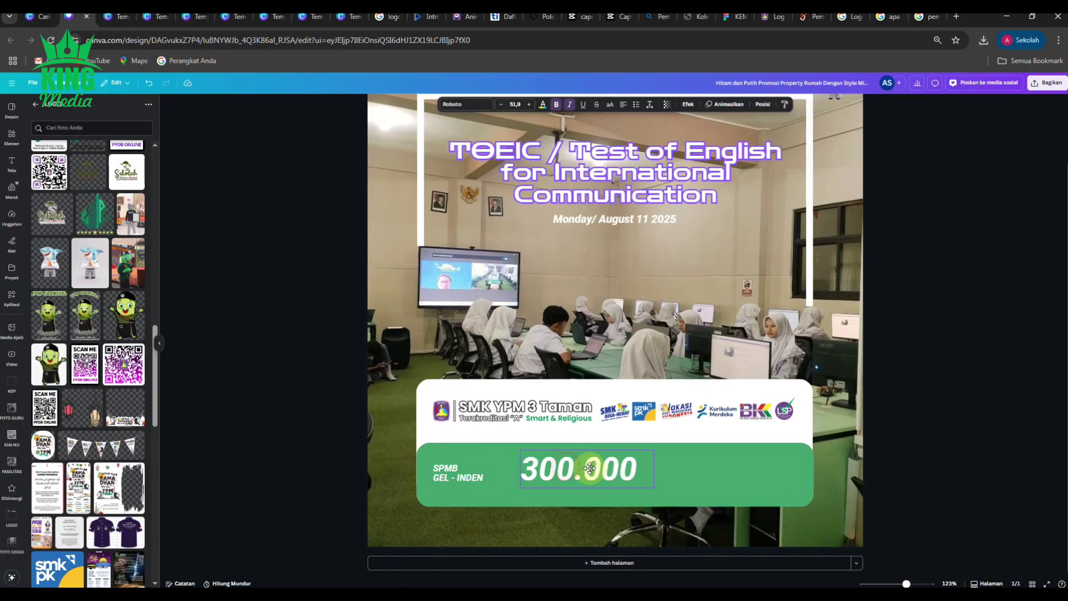
left_click(469, 475)
left_click_drag(486, 483, 502, 492)
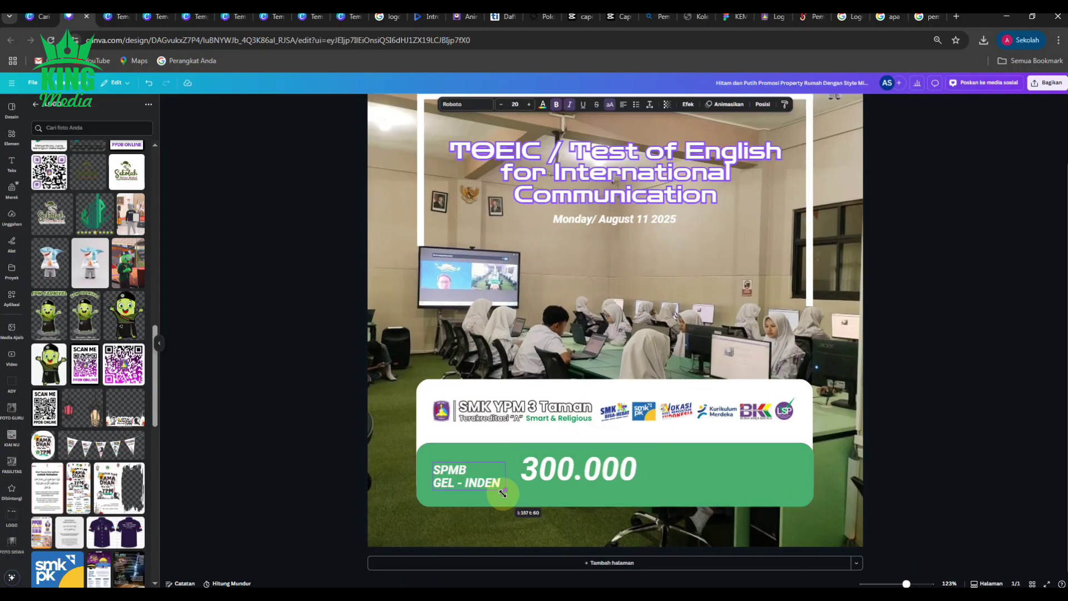
left_click_drag(561, 467, 551, 470)
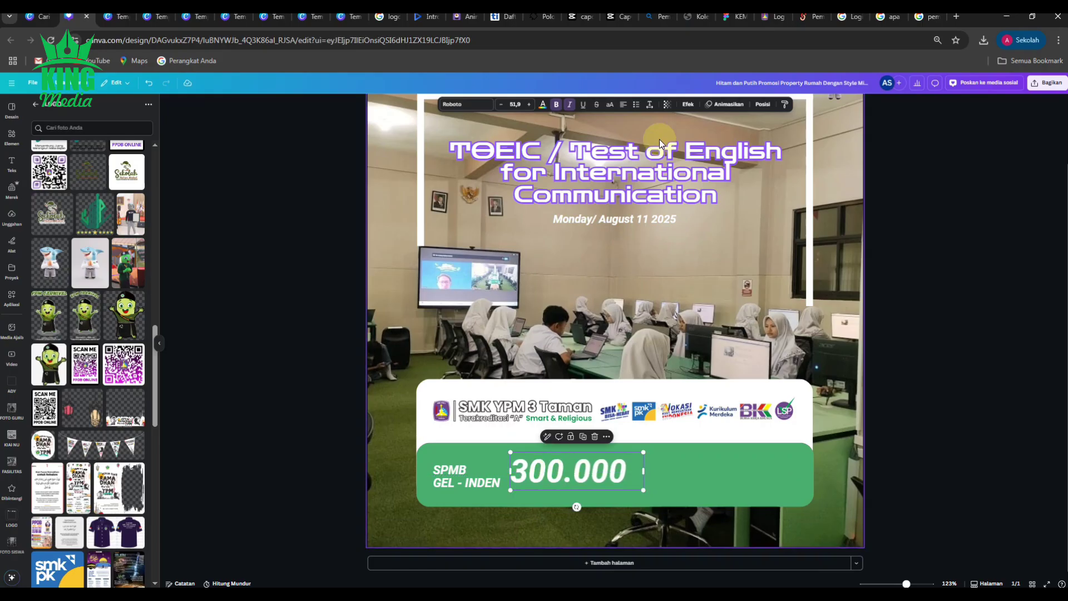
Replace the 300.000 price with "Coming Soon..." and fit it on one line at about size 33.
double_click(555, 470)
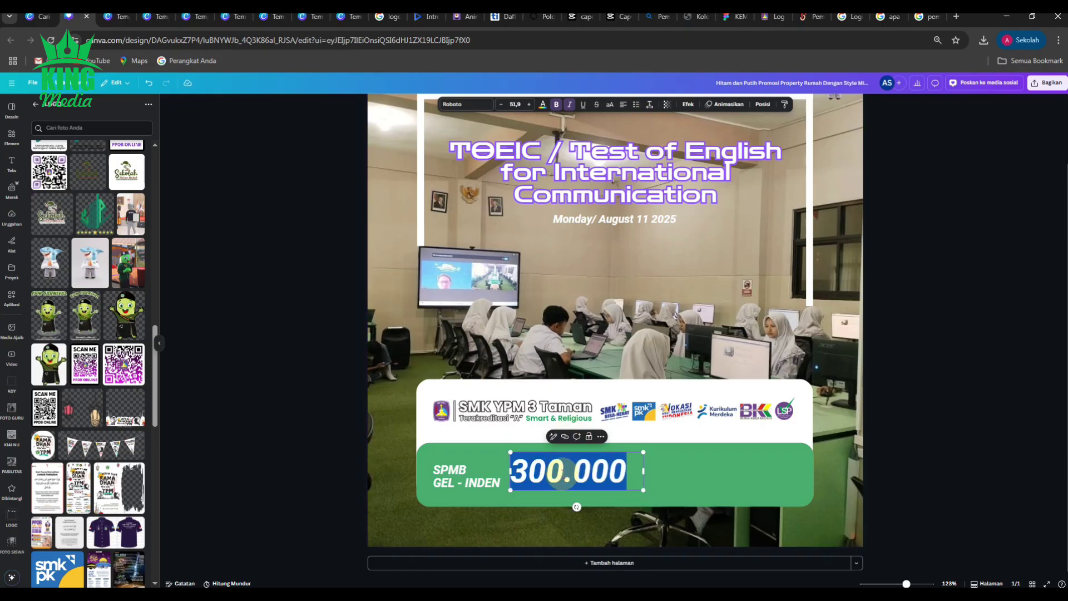
type("Coming")
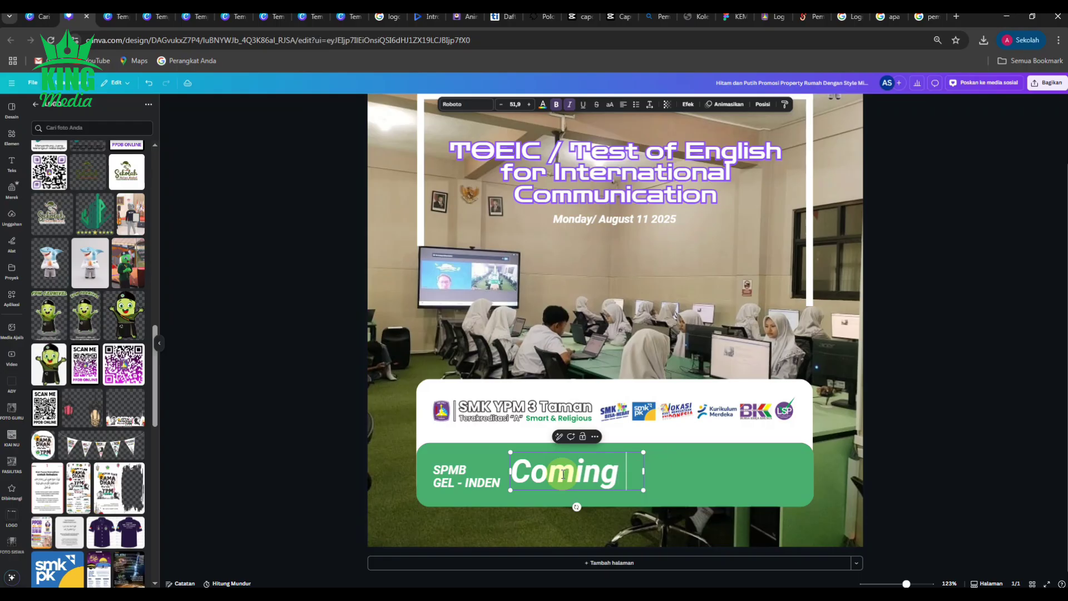
type(" Soon")
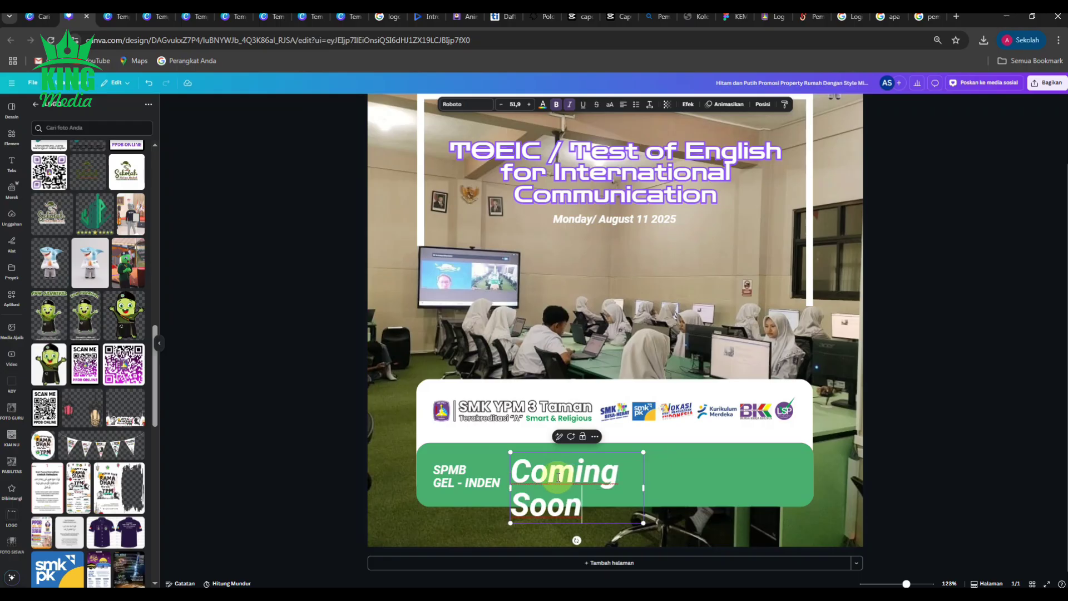
type("...")
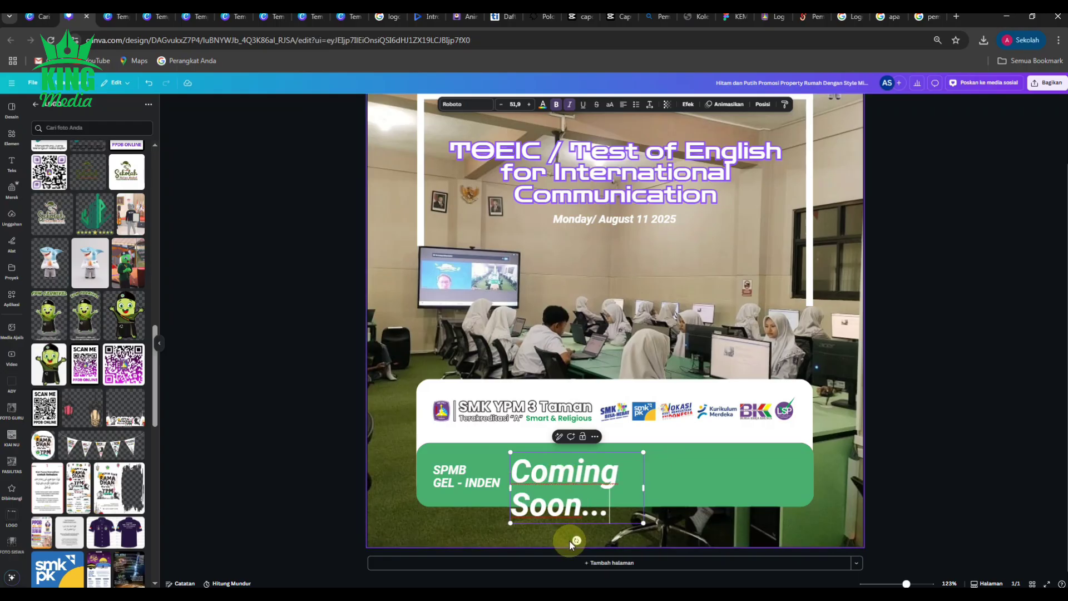
left_click(643, 488)
left_click_drag(687, 482, 602, 479)
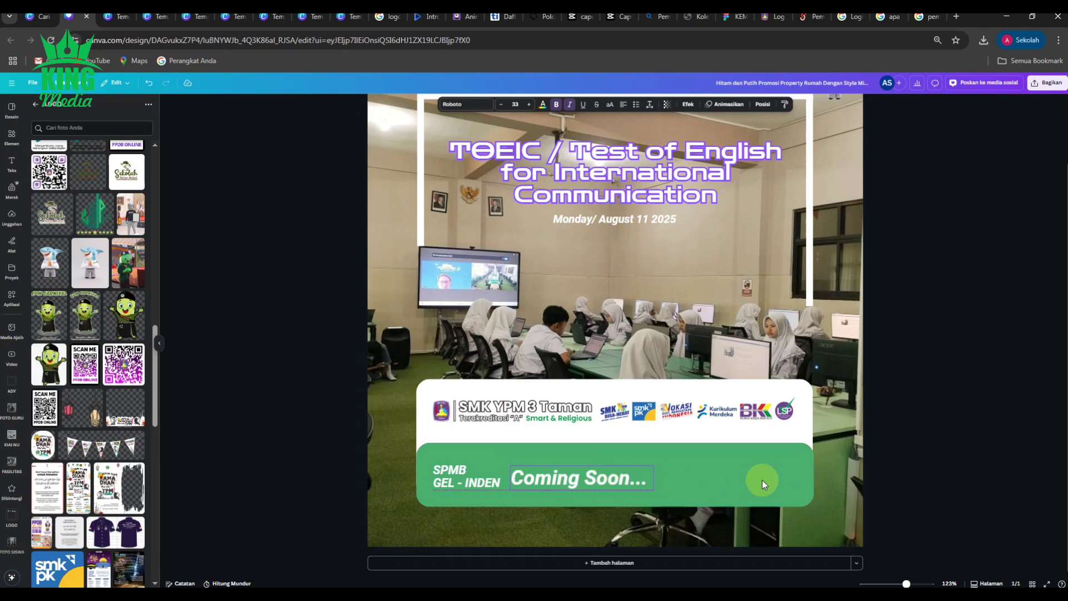
left_click(924, 464)
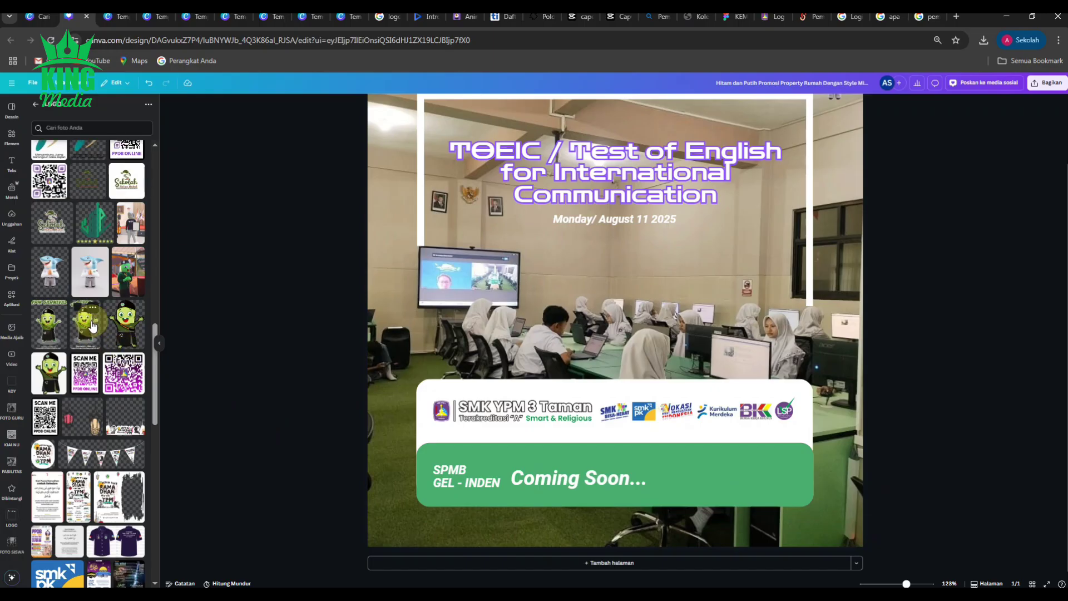
Add the uploaded "SCAN ME PPDB ONLINE" QR code and shrink it to fit the green panel's right end.
scroll(126, 347, "up", 4)
left_click(127, 349)
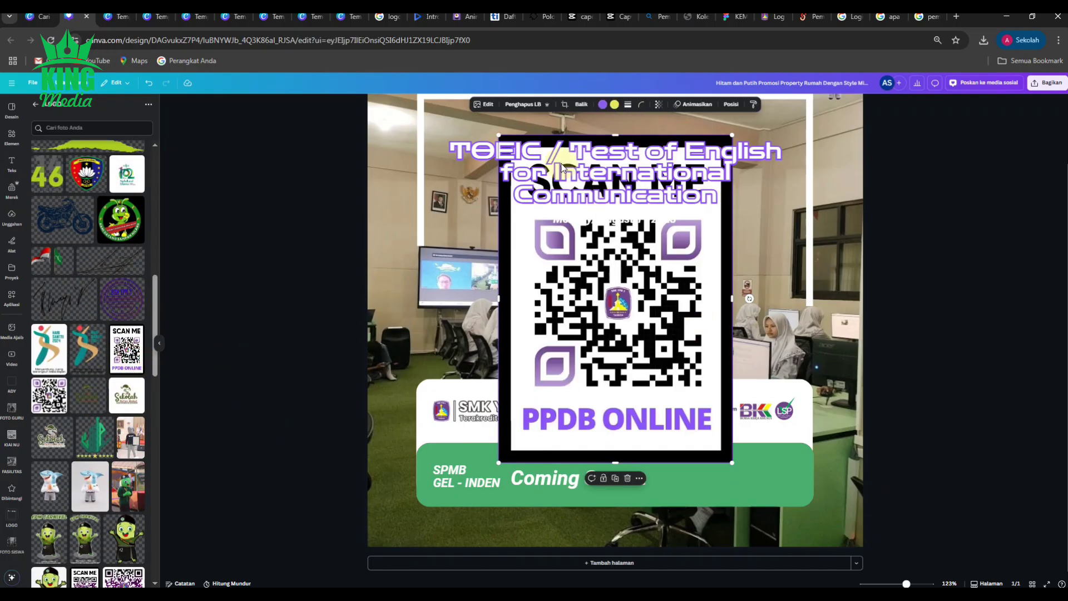
left_click_drag(608, 312, 768, 452)
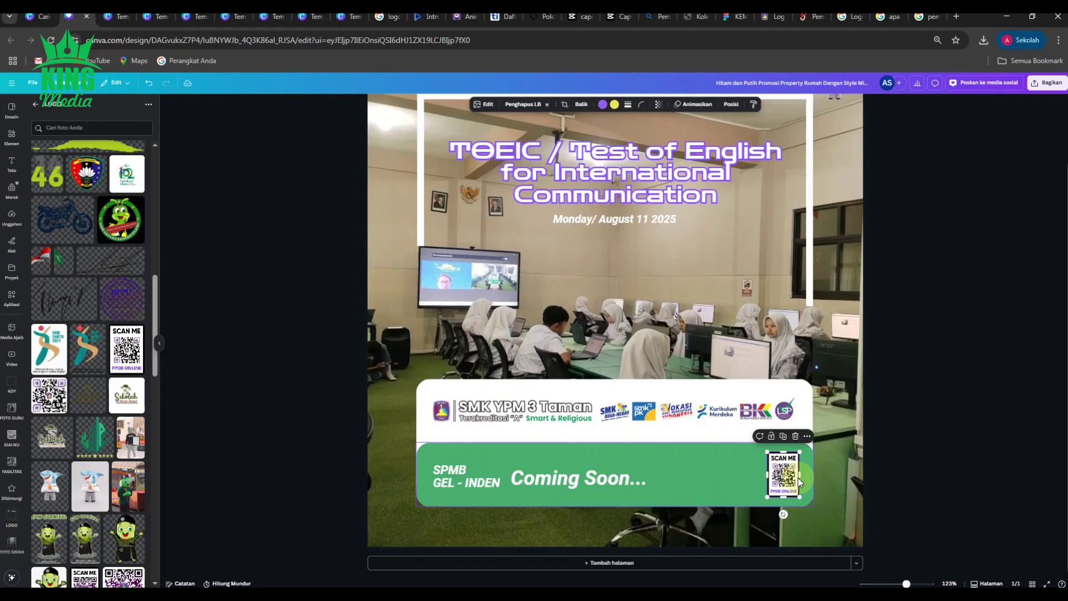
left_click(940, 467)
Insert the WhatsApp contact image, crop its empty lower area, shrink it and place it beside the QR code.
scroll(104, 376, "up", 10)
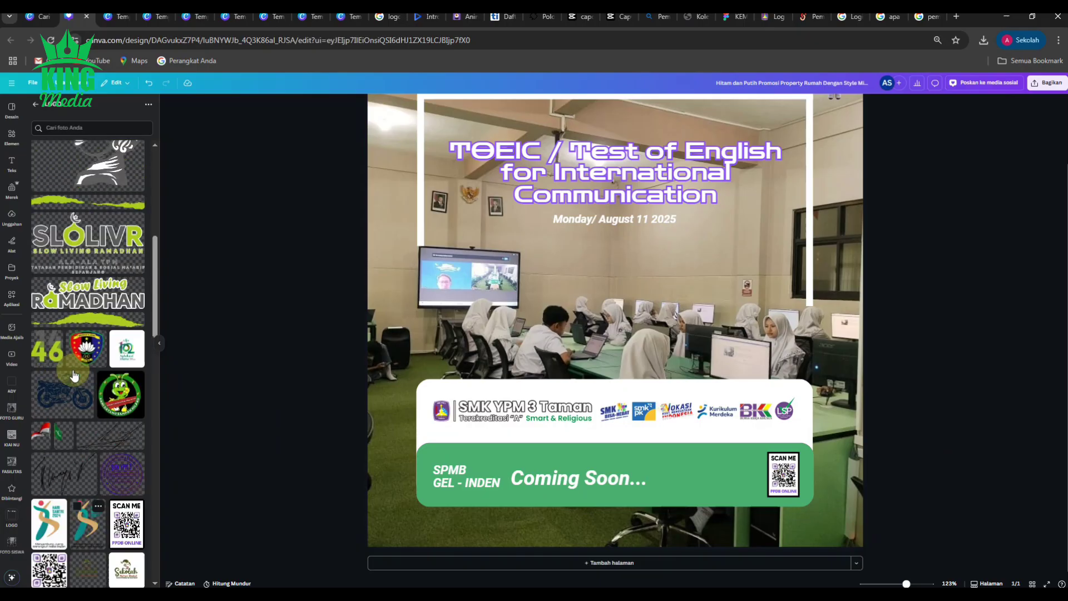
left_click(661, 309)
key("ctrl+v")
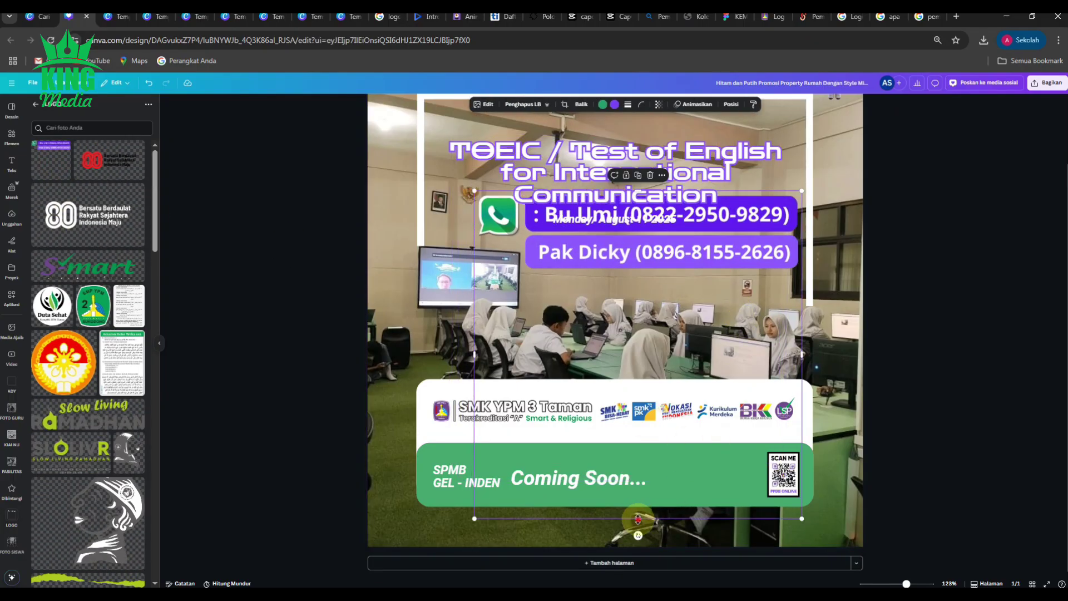
left_click_drag(654, 508, 691, 261)
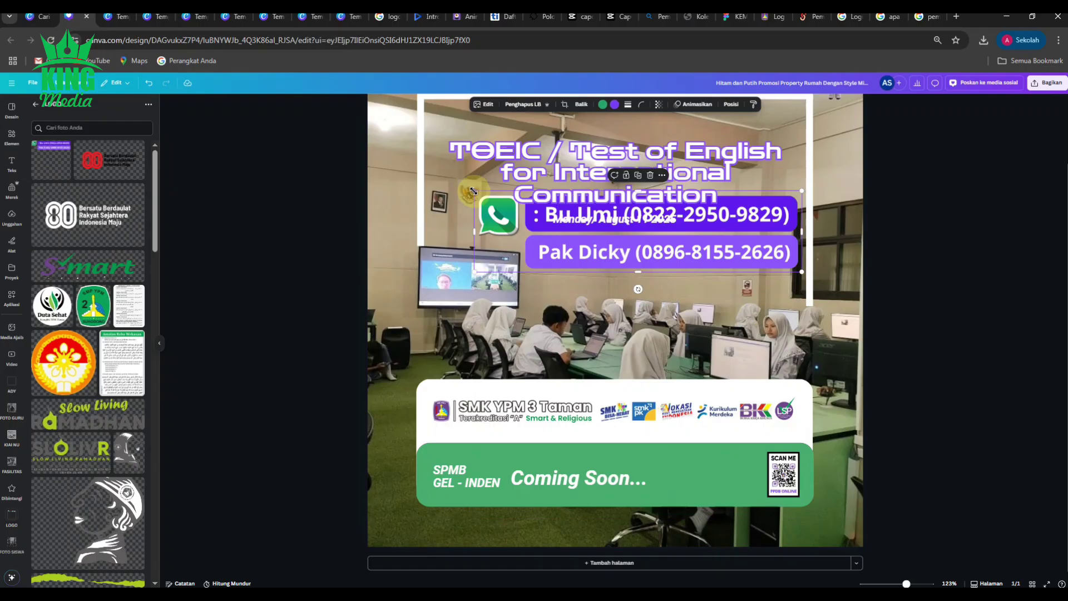
left_click_drag(474, 192, 717, 252)
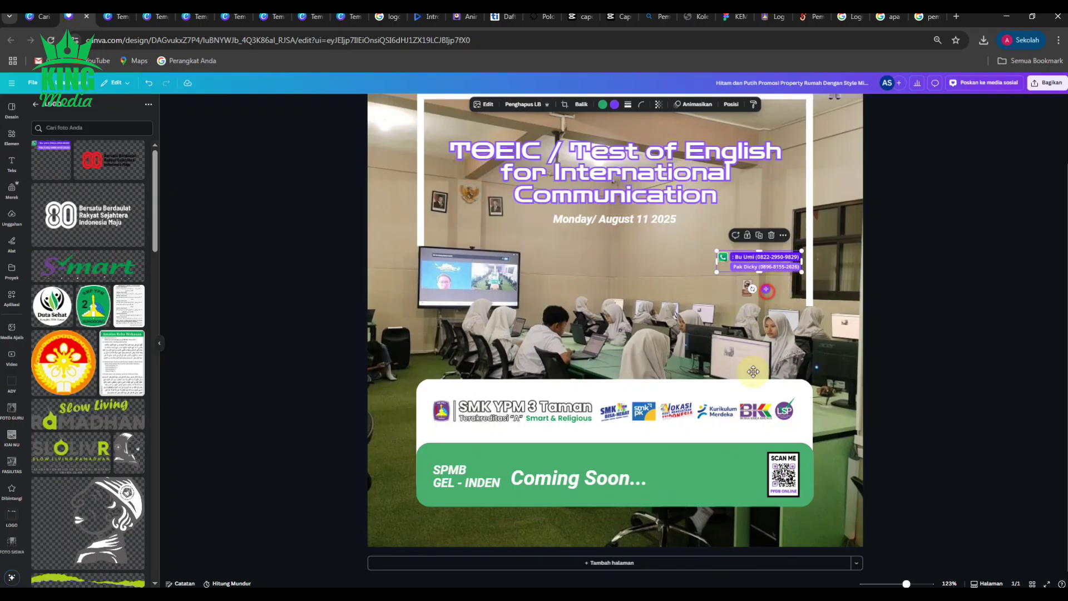
left_click_drag(766, 291, 733, 513)
Enlarge the WhatsApp contact image slightly and position it between "Coming Soon..." and the QR code with a small gap.
scroll(733, 510, "up", 5)
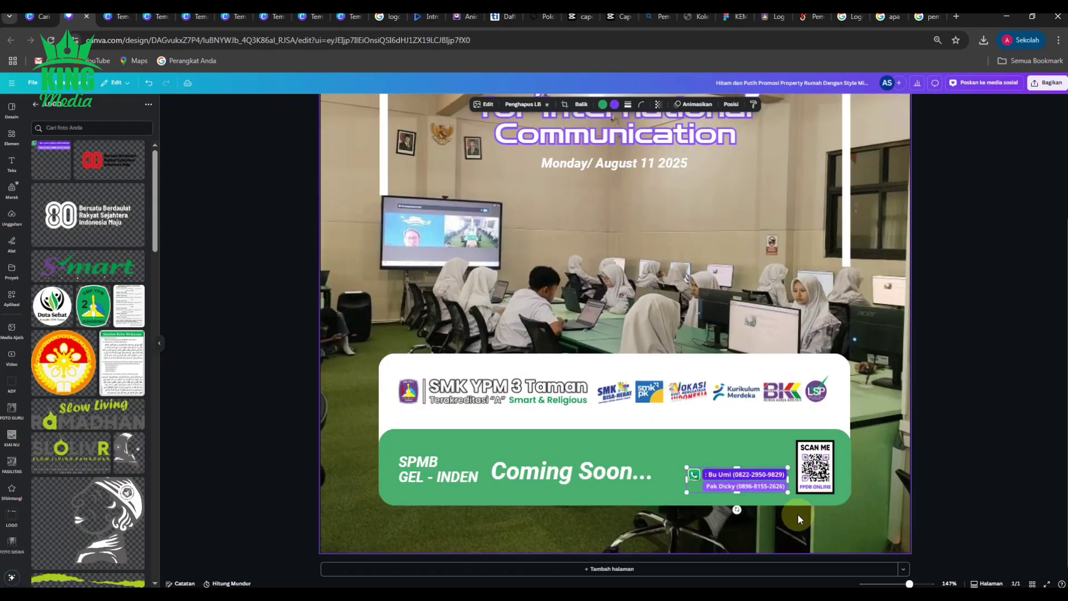
left_click_drag(842, 466, 844, 459)
left_click(705, 437)
left_click_drag(703, 437, 693, 435)
left_click_drag(793, 462, 791, 447)
scroll(791, 448, "down", 5)
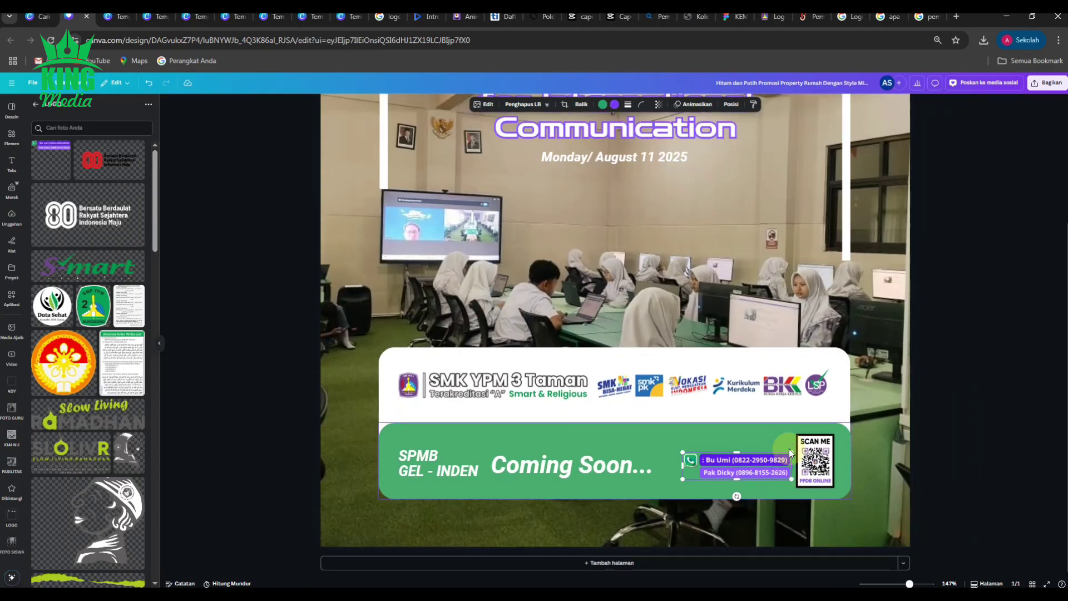
left_click(947, 418)
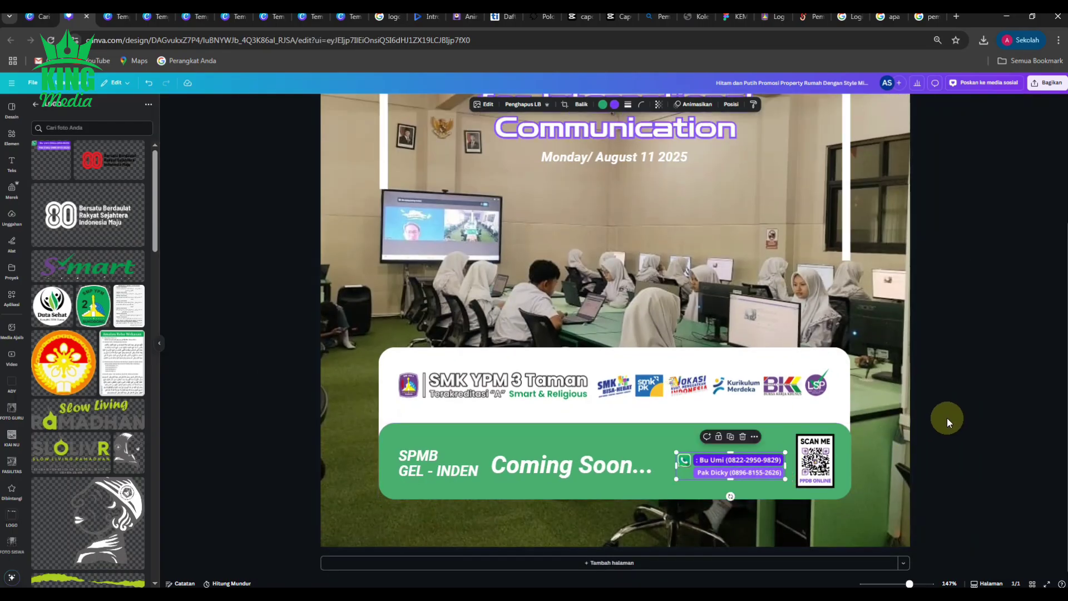
Rename the design as TOEIC.
scroll(740, 438, "up", 2)
scroll(740, 438, "down", 4, "ctrl")
scroll(739, 441, "up", 2)
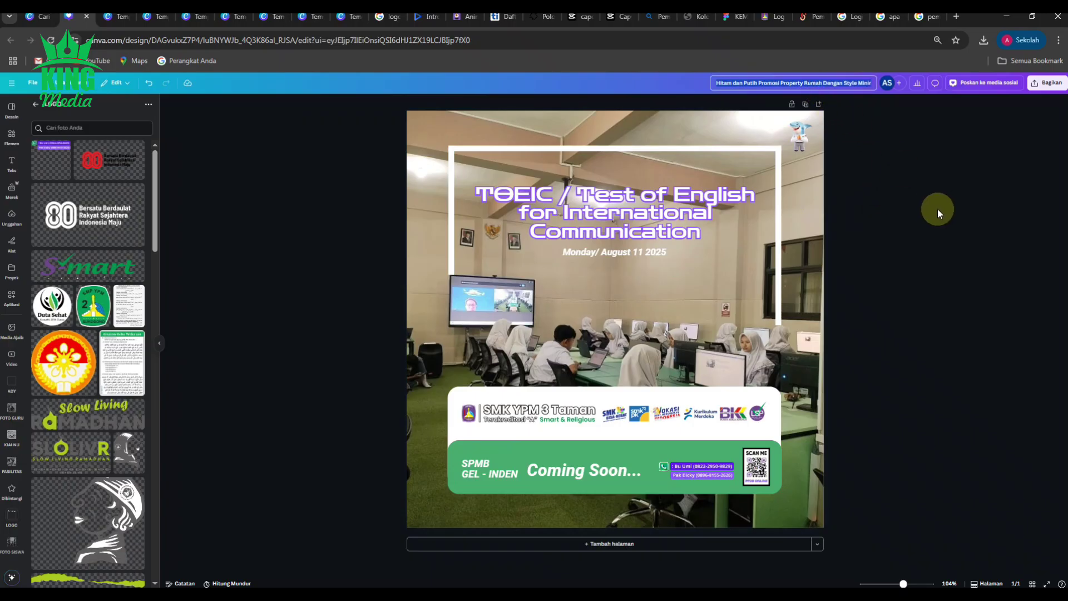
type("TO")
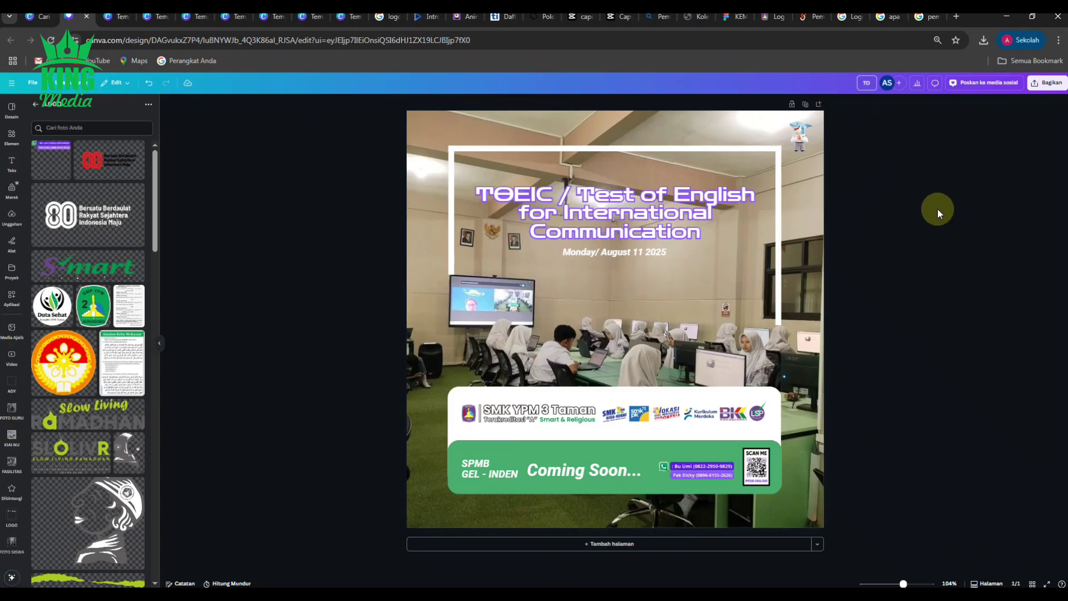
type("EIC")
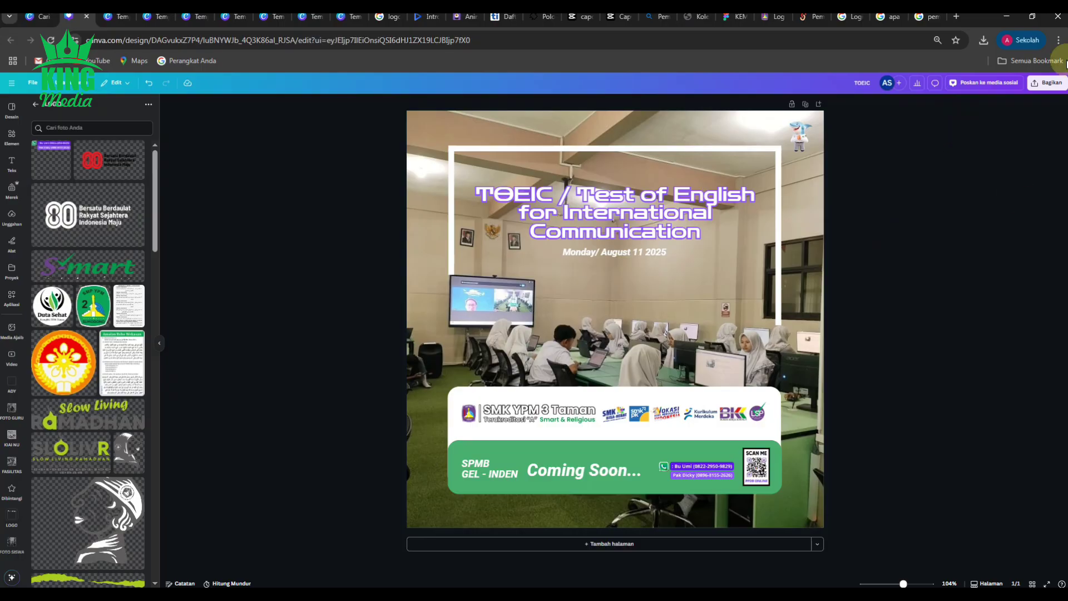
Recolour the green SPMB panel with the beige photo colour sampled from the classroom photo.
left_click(1050, 83)
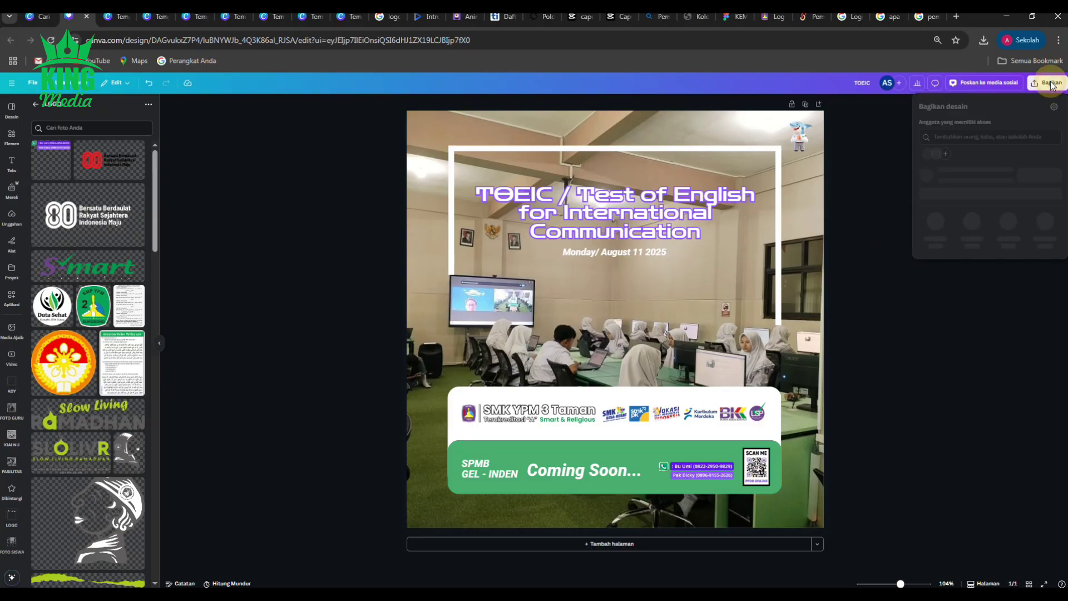
left_click(963, 370)
left_click(588, 449)
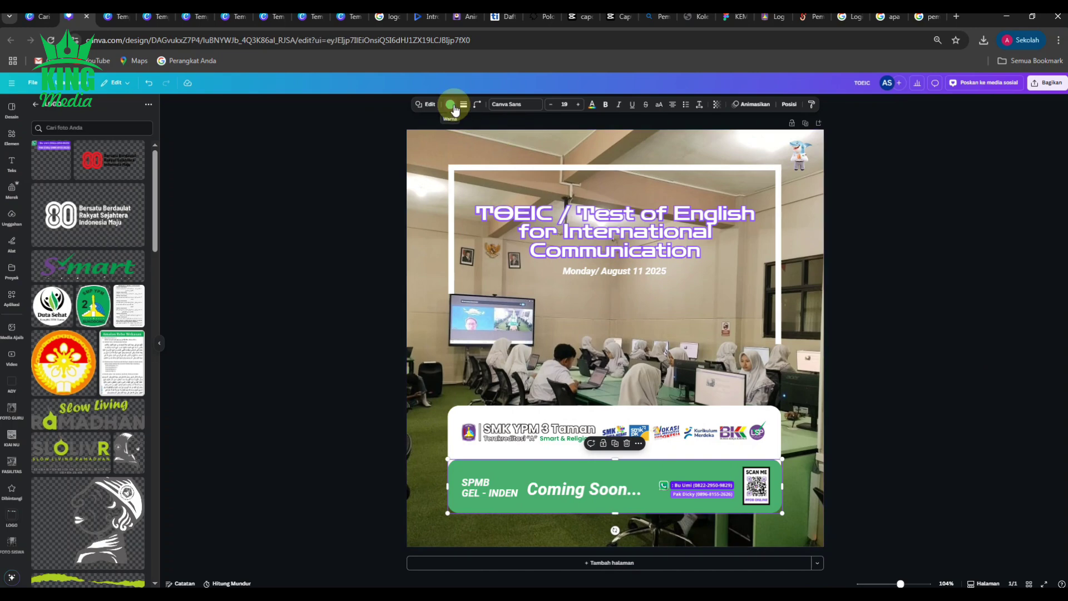
left_click(450, 104)
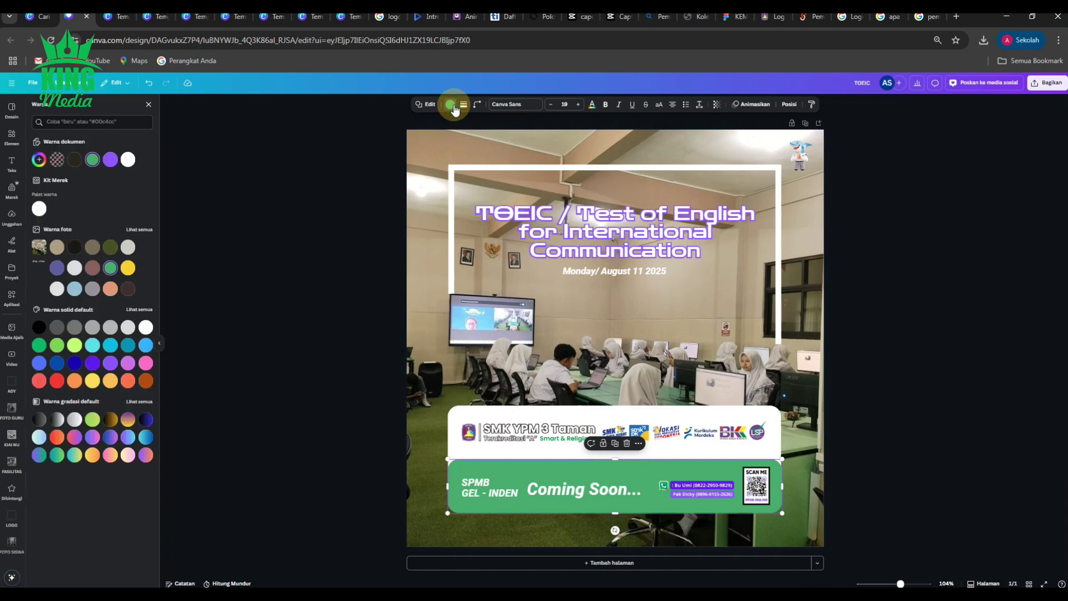
left_click(57, 247)
left_click(239, 340)
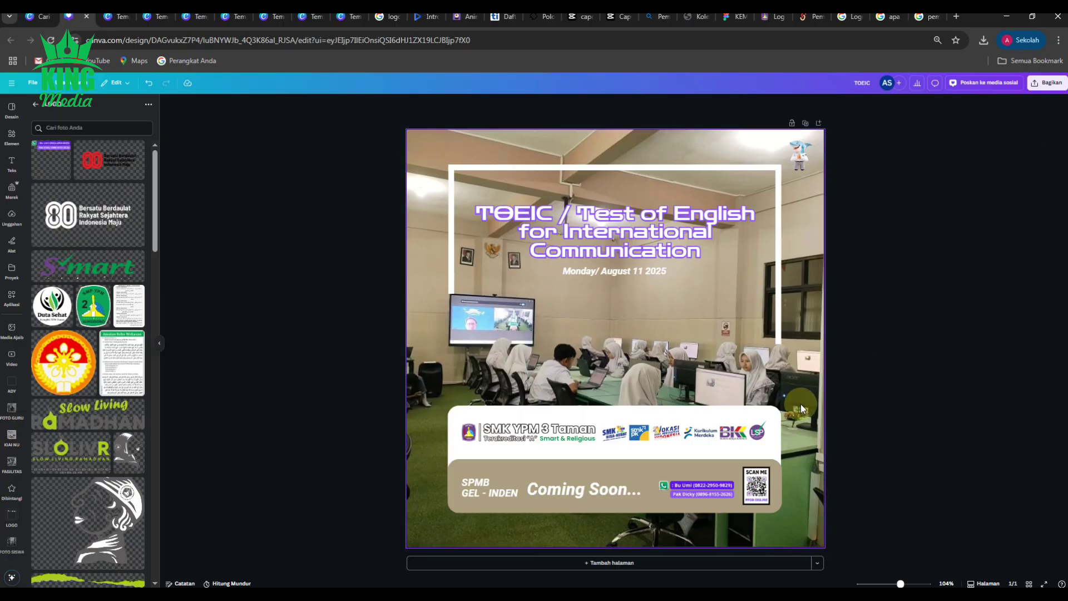
Download the finished poster as a JPG, preview the downloaded TOEIC.jpg and close the preview.
left_click(1047, 83)
left_click(946, 246)
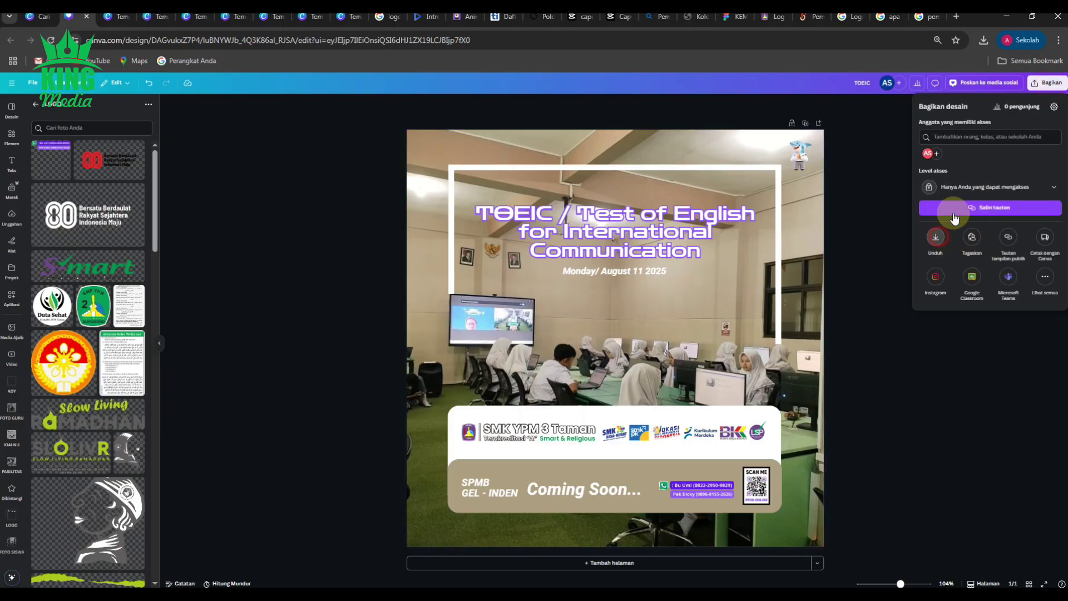
left_click(998, 136)
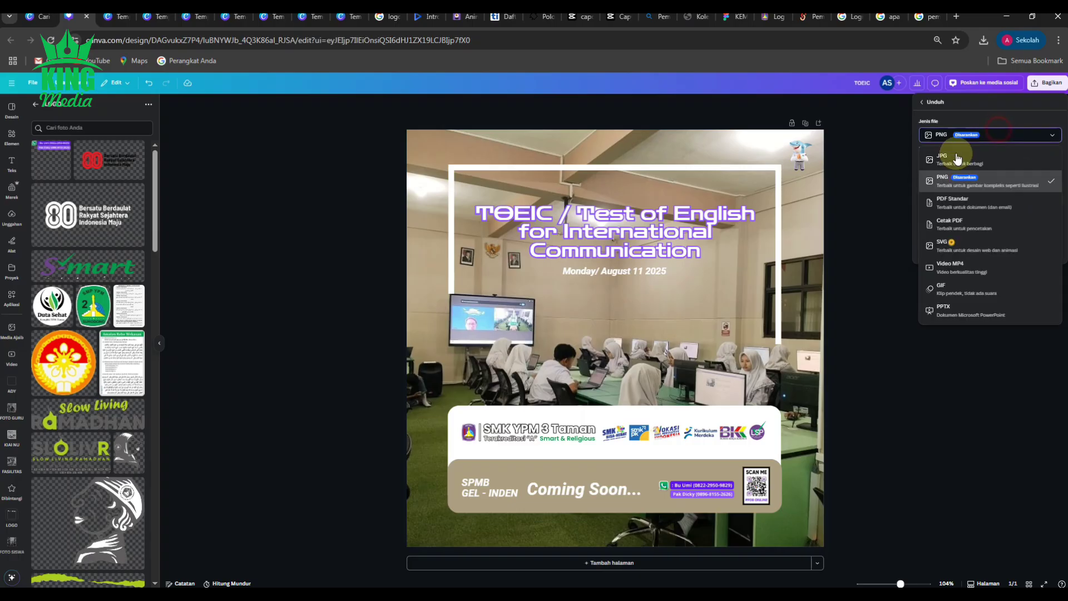
left_click(979, 202)
left_click(1018, 260)
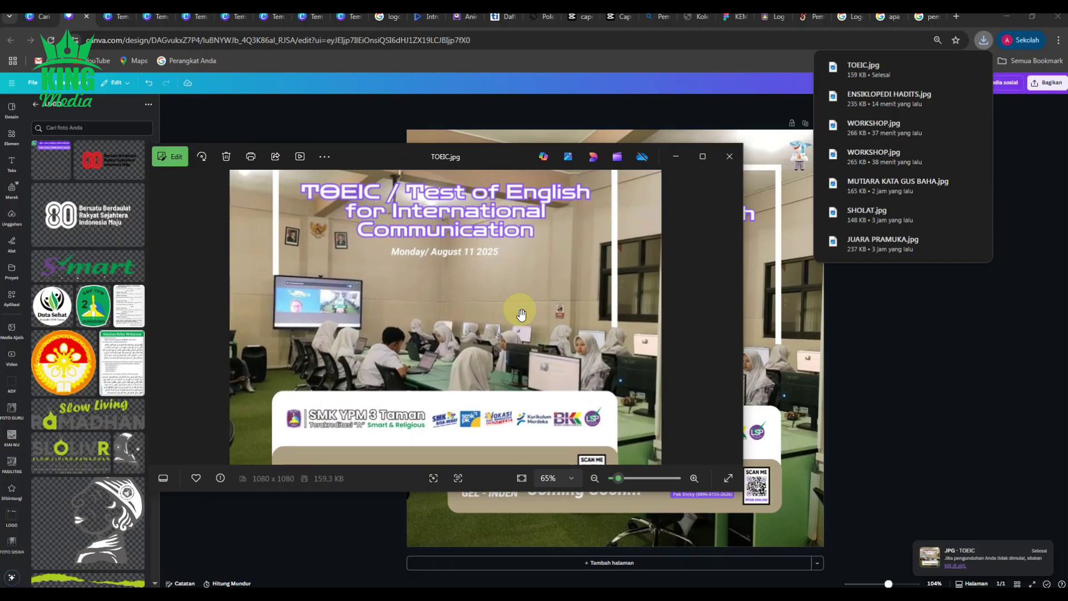
left_click(728, 158)
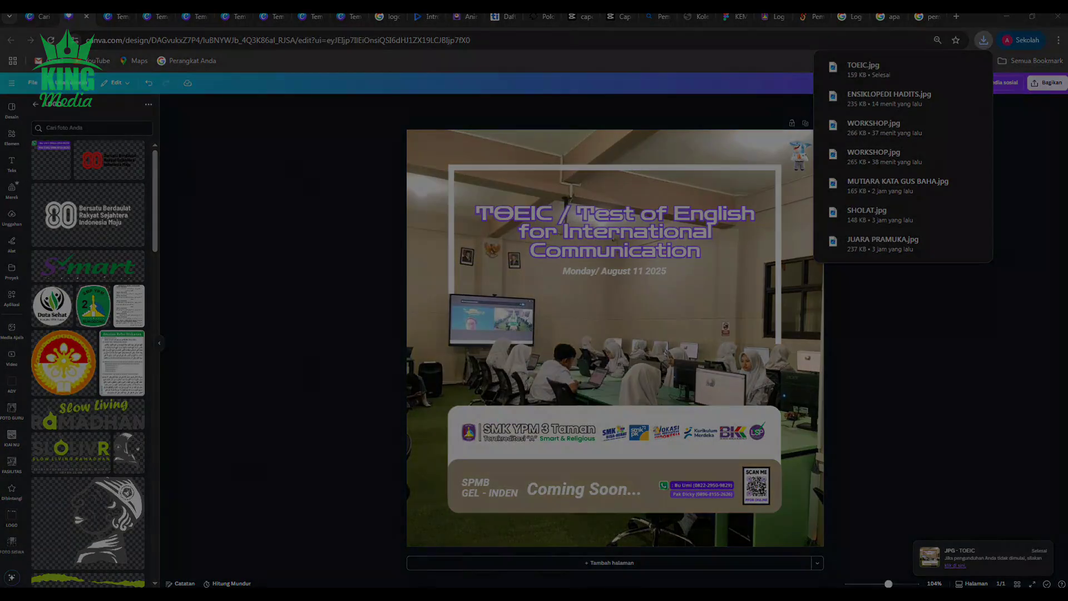